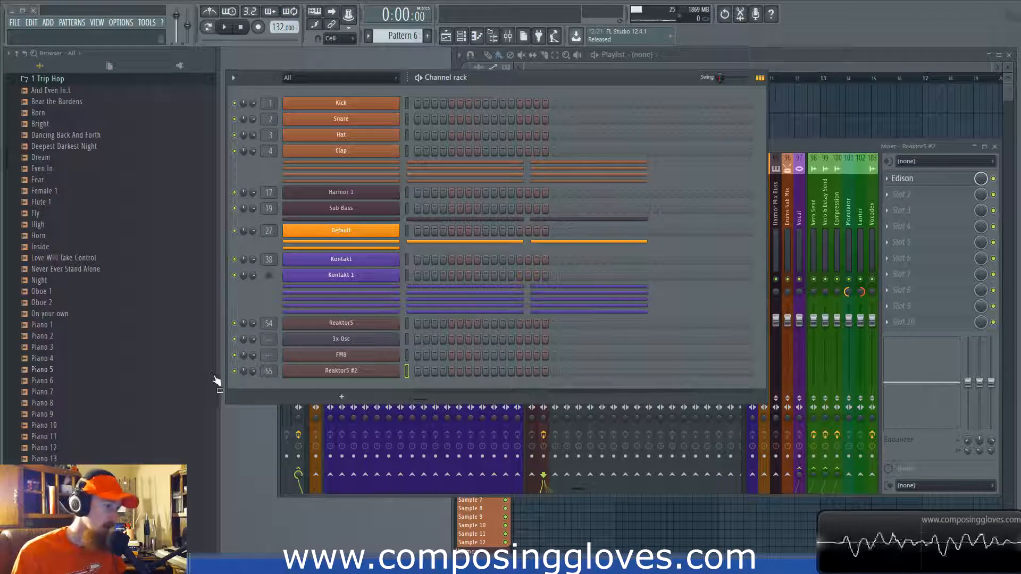
# - Browse to the FX - Impacts folder under Black Octopus Sound - Leviathan and preview the Lev_Impact_Ignition sample
pyautogui.scroll(5, 97, 295)
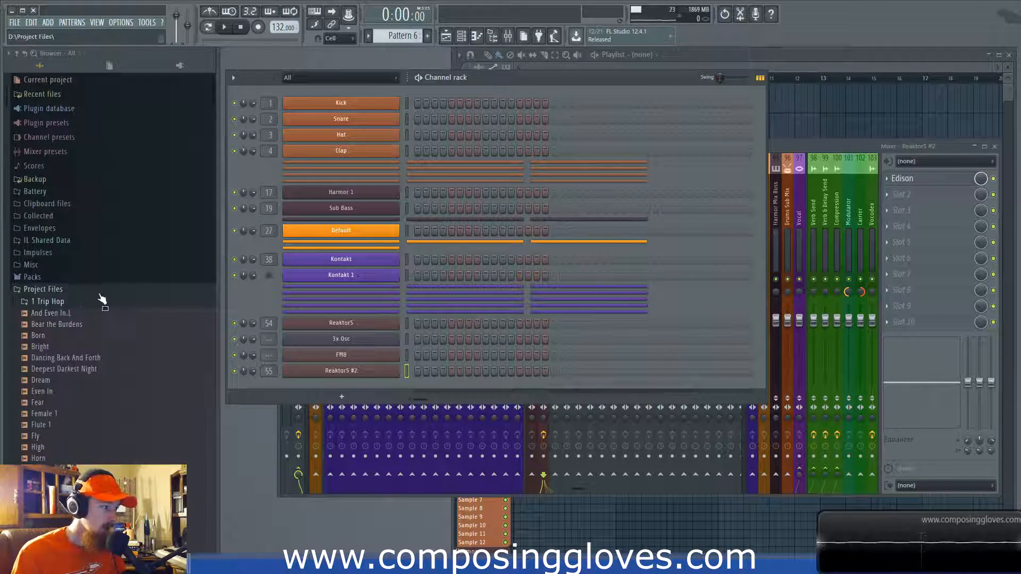
pyautogui.click(101, 296)
pyautogui.click(135, 290)
pyautogui.click(128, 290)
pyautogui.scroll(-3, 170, 340)
pyautogui.click(180, 375)
pyautogui.scroll(-3, 180, 318)
pyautogui.click(179, 257)
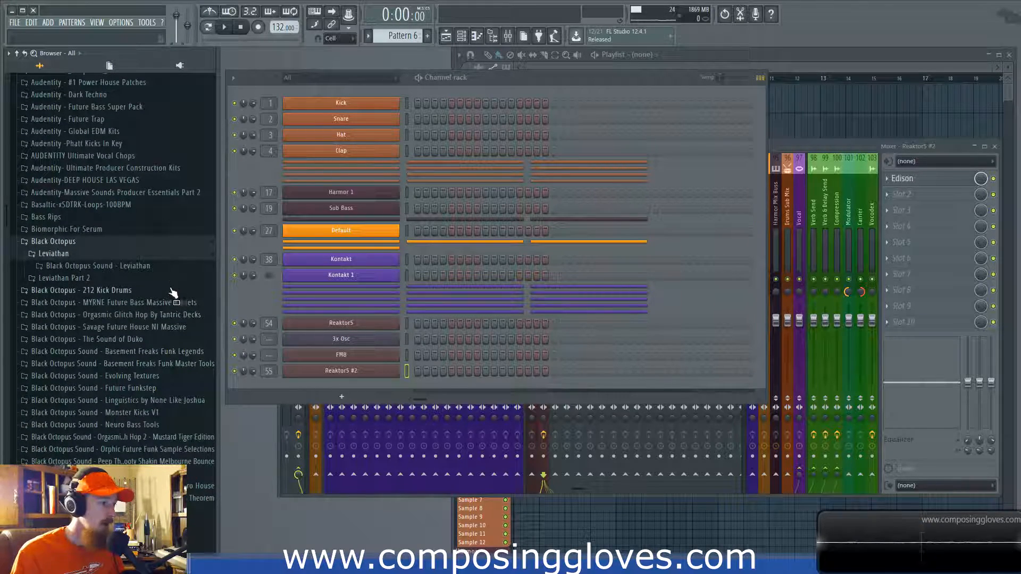
pyautogui.click(159, 266)
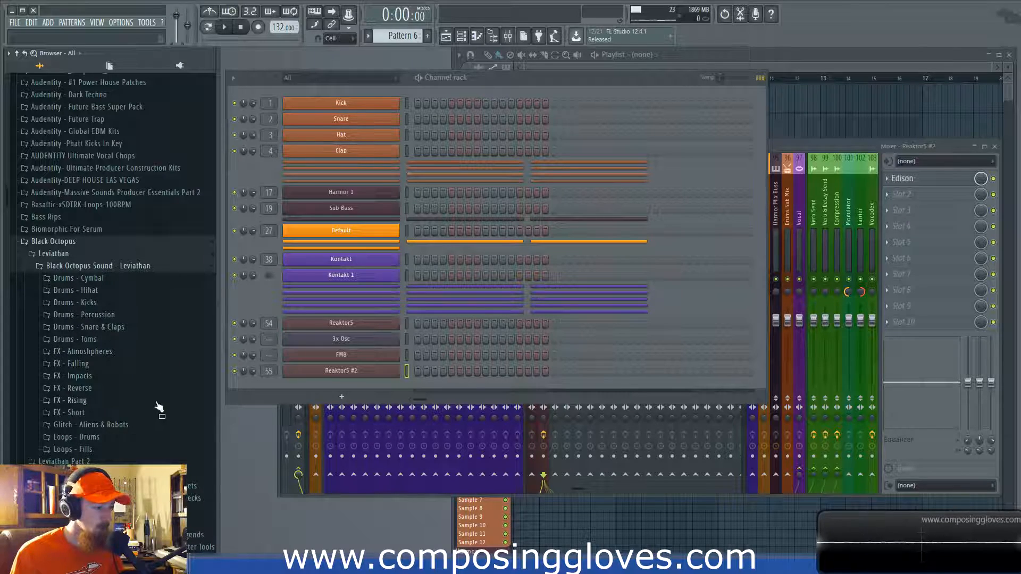
pyautogui.click(159, 376)
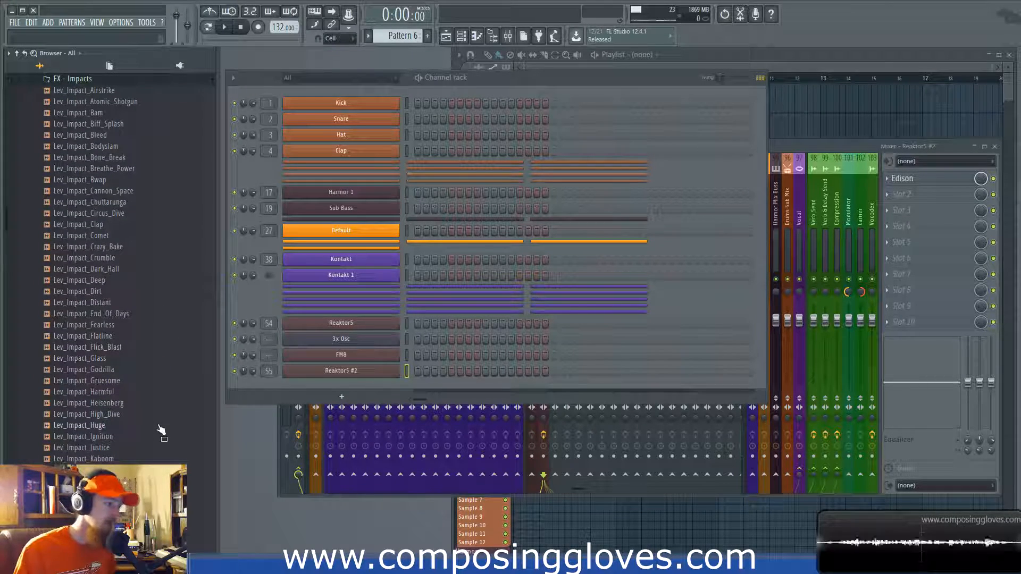
pyautogui.click(137, 434)
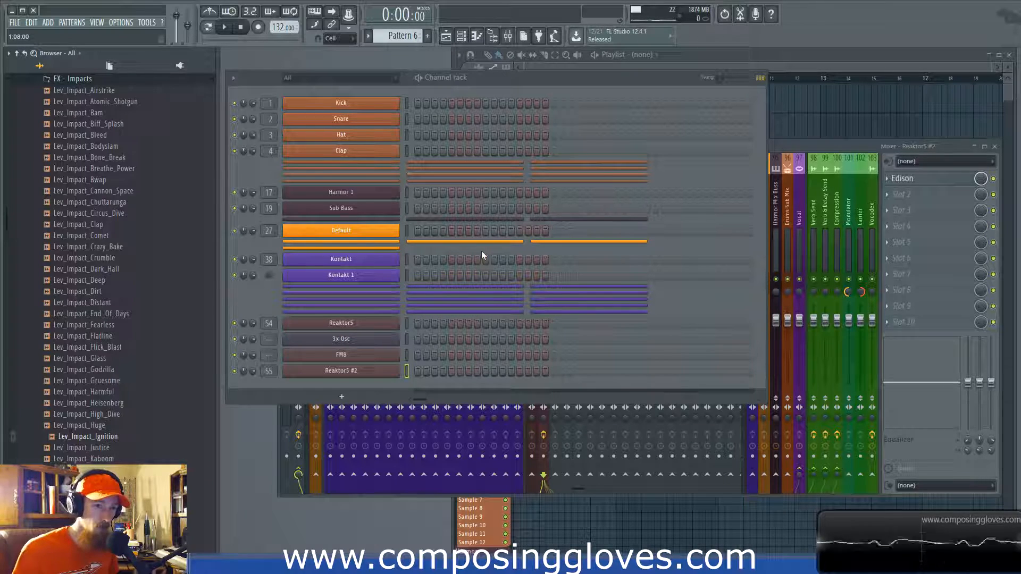
# - Add a Reaktor5 channel and load every sample from the FX - Impacts folder into its sample map
pyautogui.click(341, 396)
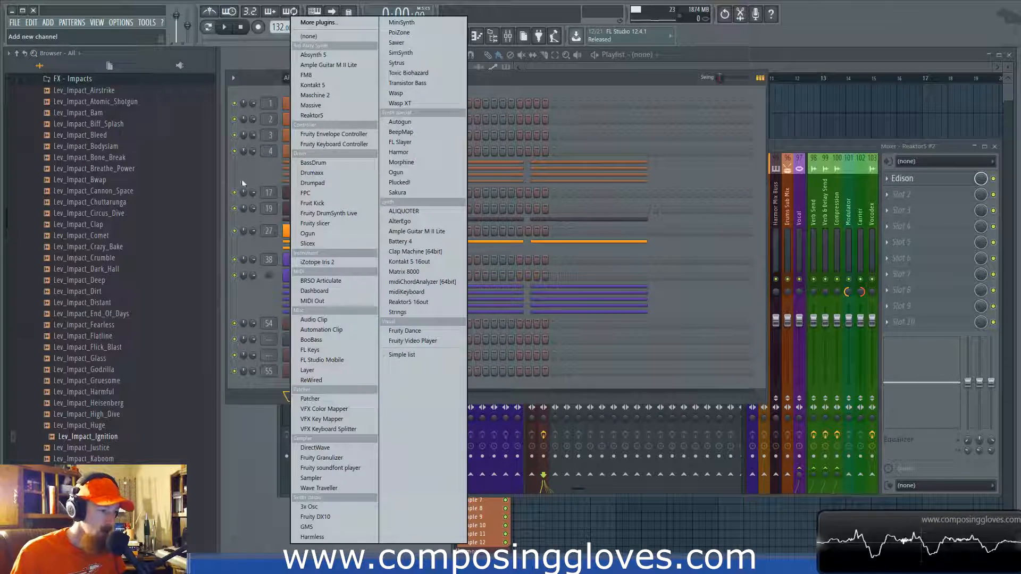
pyautogui.click(311, 116)
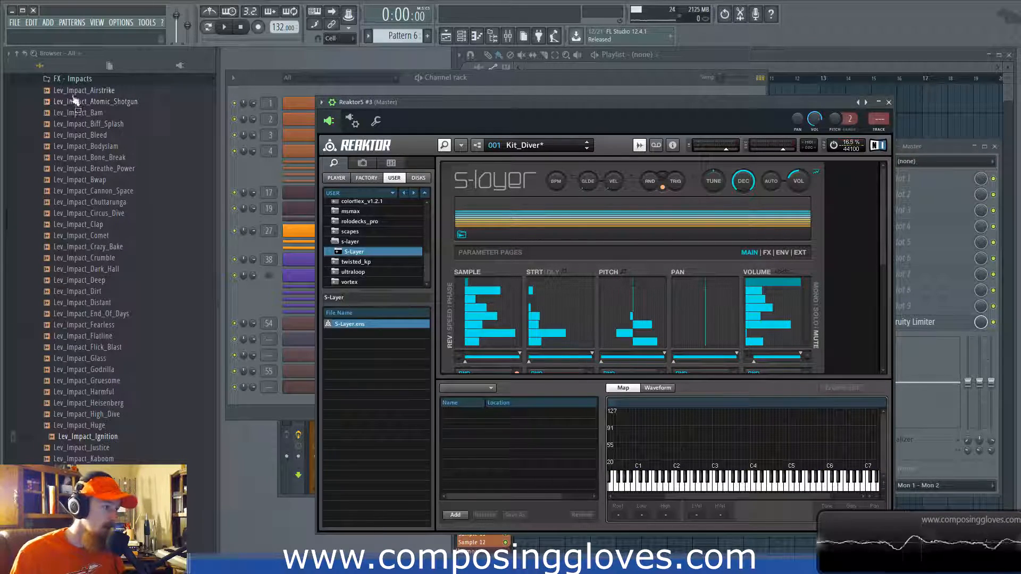
pyautogui.rightClick(91, 78)
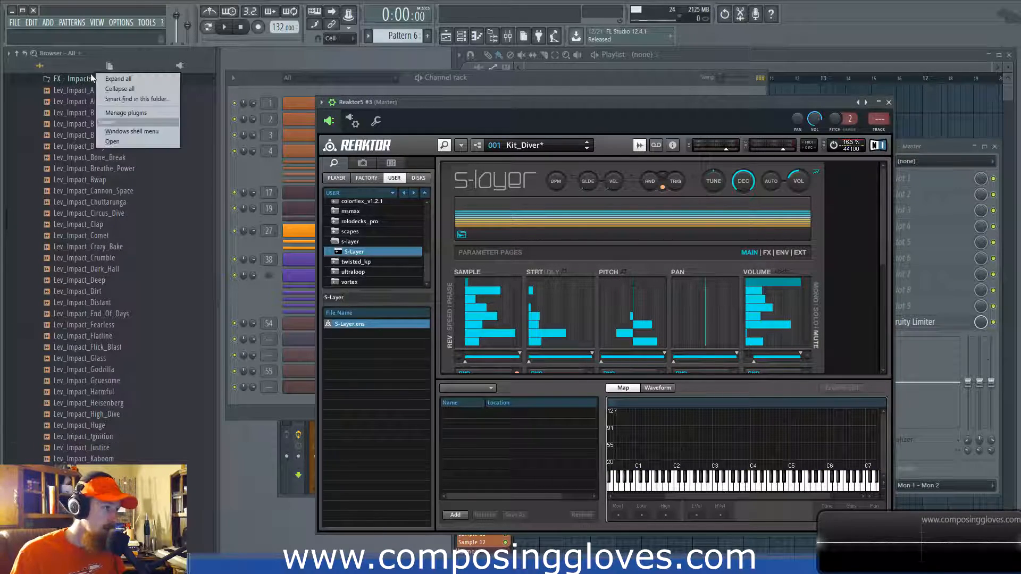
pyautogui.click(112, 140)
pyautogui.click(262, 222)
pyautogui.hotkey('ctrl', 'a')
pyautogui.moveTo(262, 221); pyautogui.dragTo(615, 470)
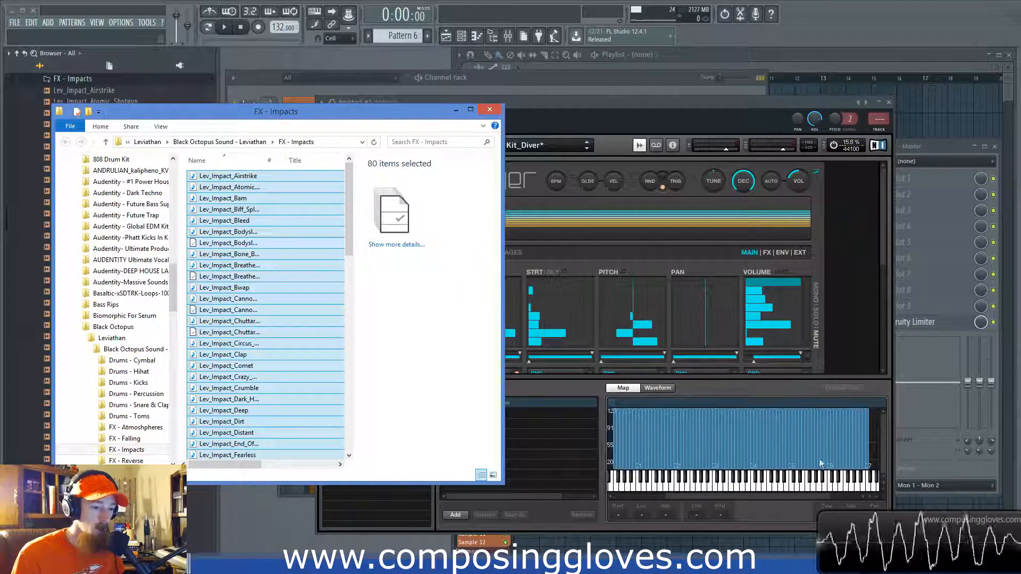
# - Inspect individual impact samples across the sample map's keyboard and hide the sample map editor
pyautogui.click(537, 103)
pyautogui.moveTo(537, 103); pyautogui.dragTo(538, 97)
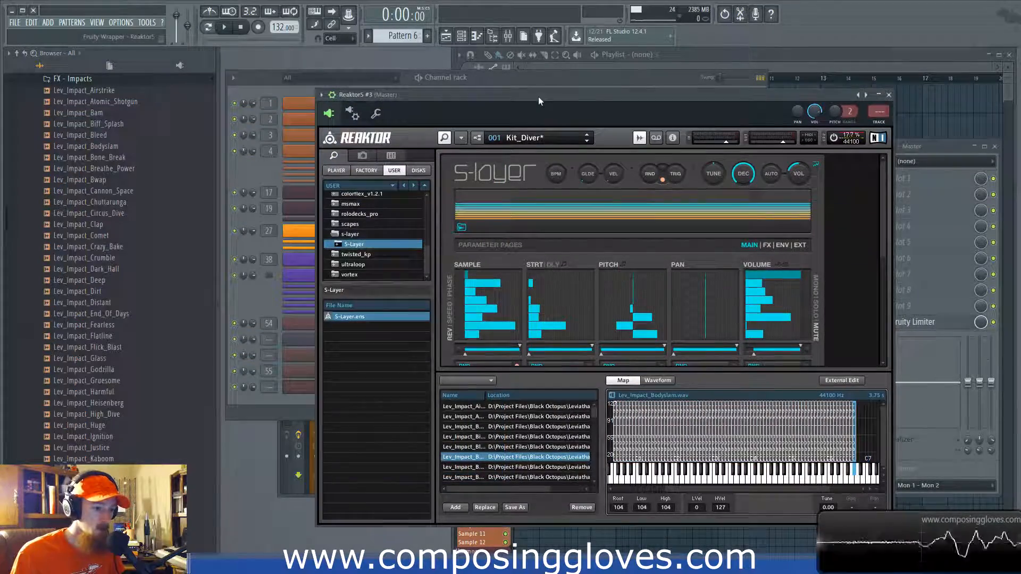
pyautogui.moveTo(759, 488); pyautogui.dragTo(805, 308)
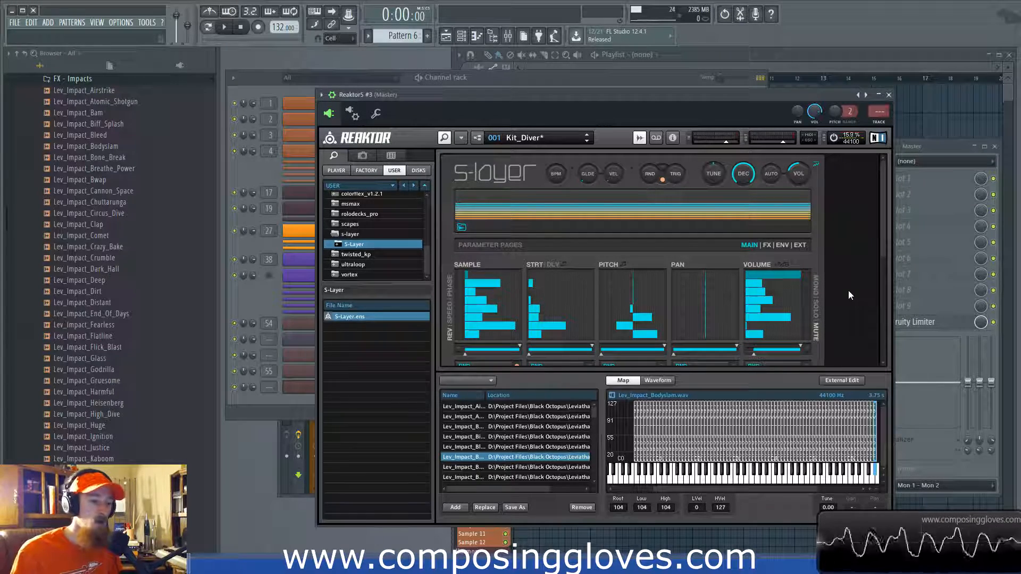
pyautogui.moveTo(880, 240); pyautogui.dragTo(878, 263)
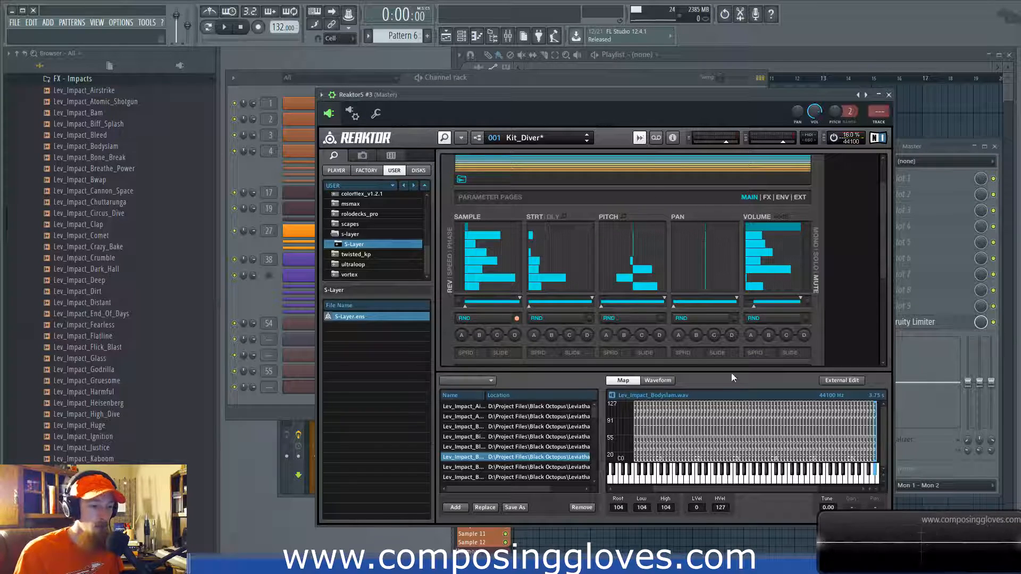
pyautogui.click(774, 431)
pyautogui.click(681, 444)
pyautogui.click(729, 434)
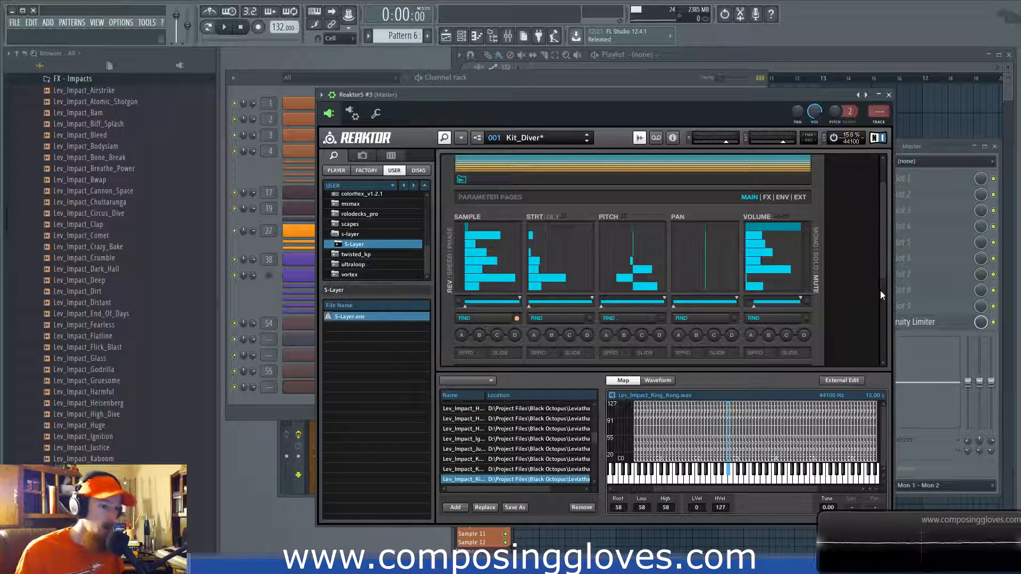
pyautogui.click(656, 139)
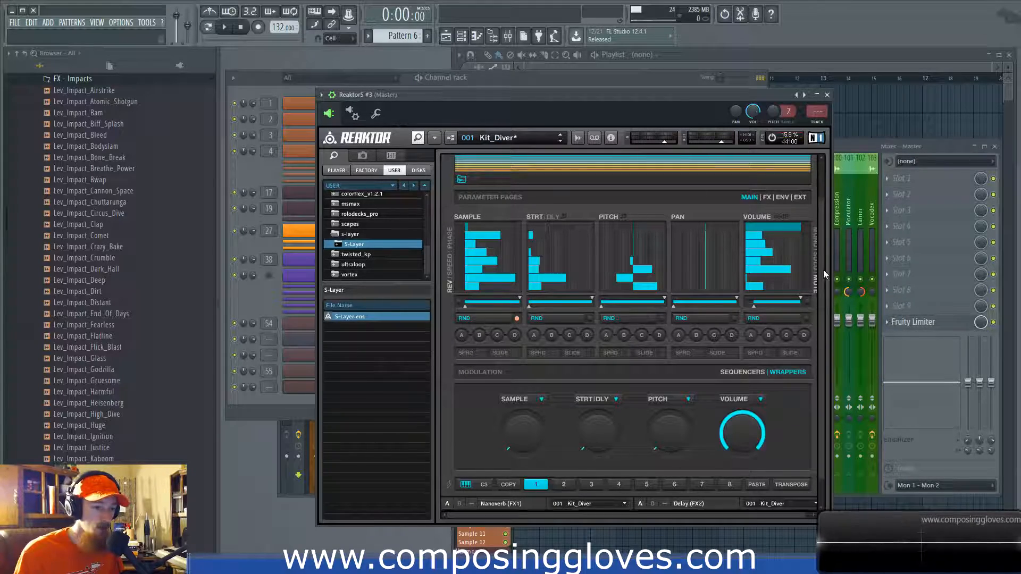
pyautogui.scroll(2, 822, 255)
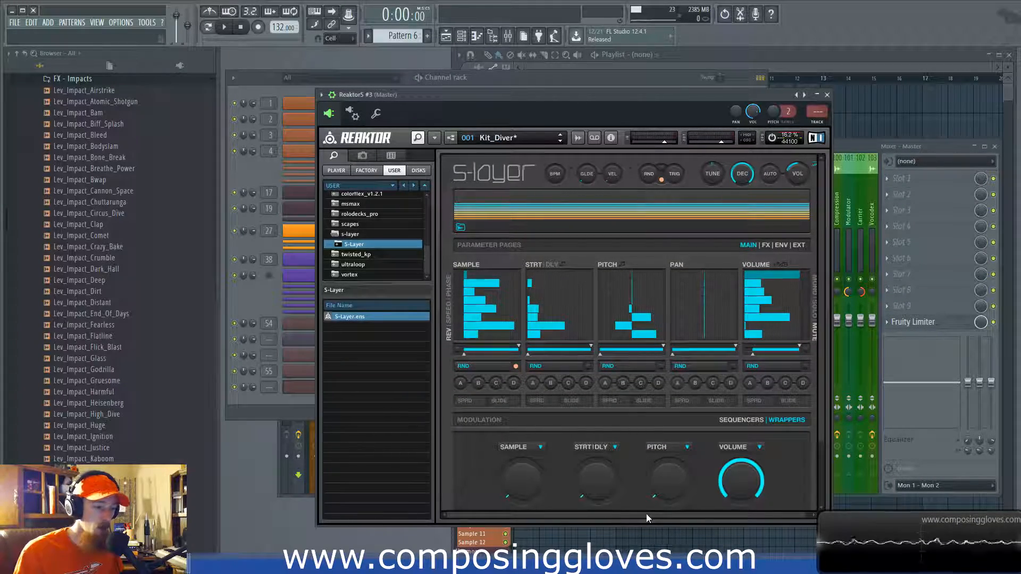
pyautogui.moveTo(646, 514); pyautogui.dragTo(649, 515)
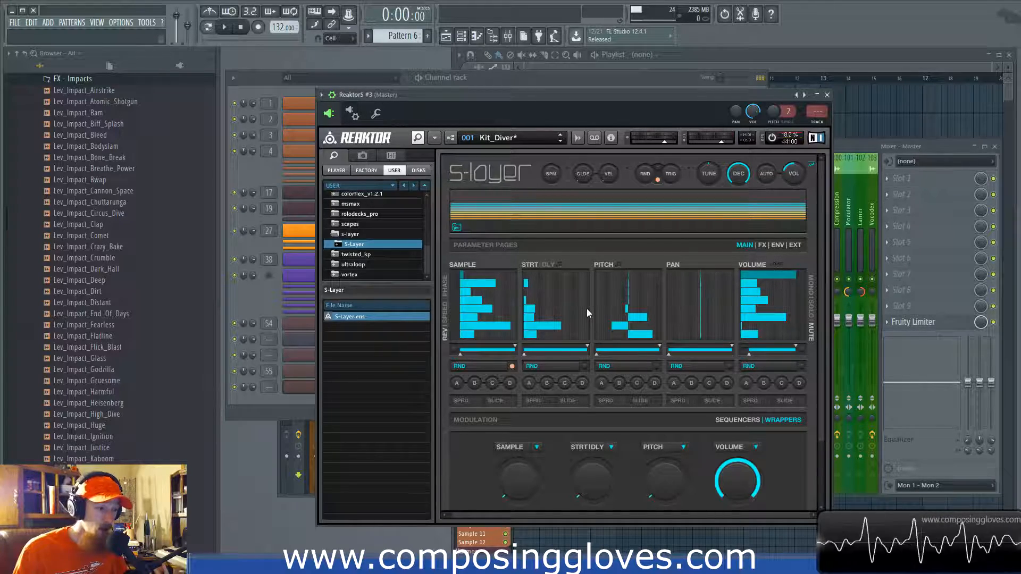
# - Load the Oneshot snapshot from the Basics bank and check its FX and main parameter pages
pyautogui.click(500, 137)
pyautogui.moveTo(500, 138)
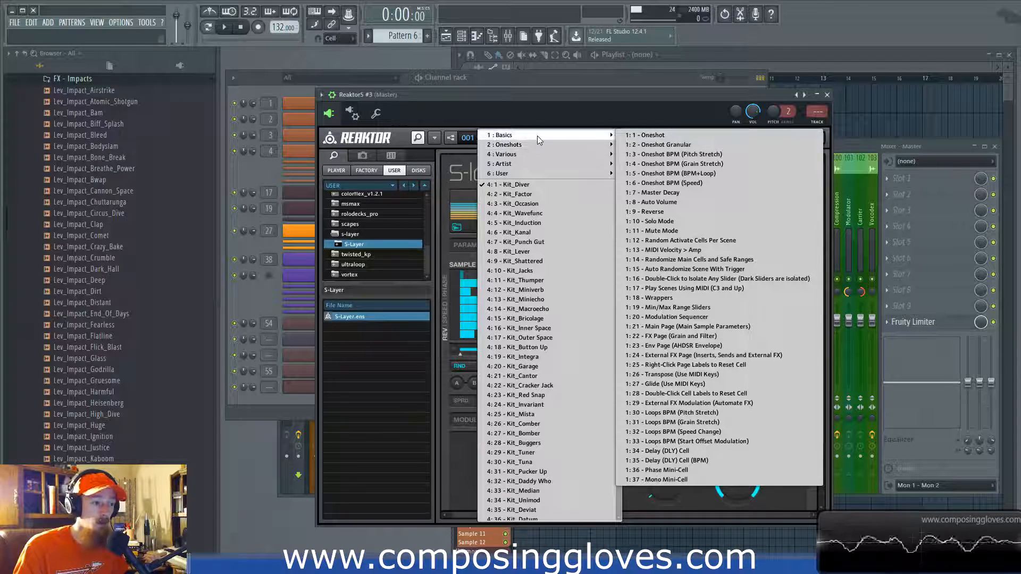
pyautogui.click(678, 135)
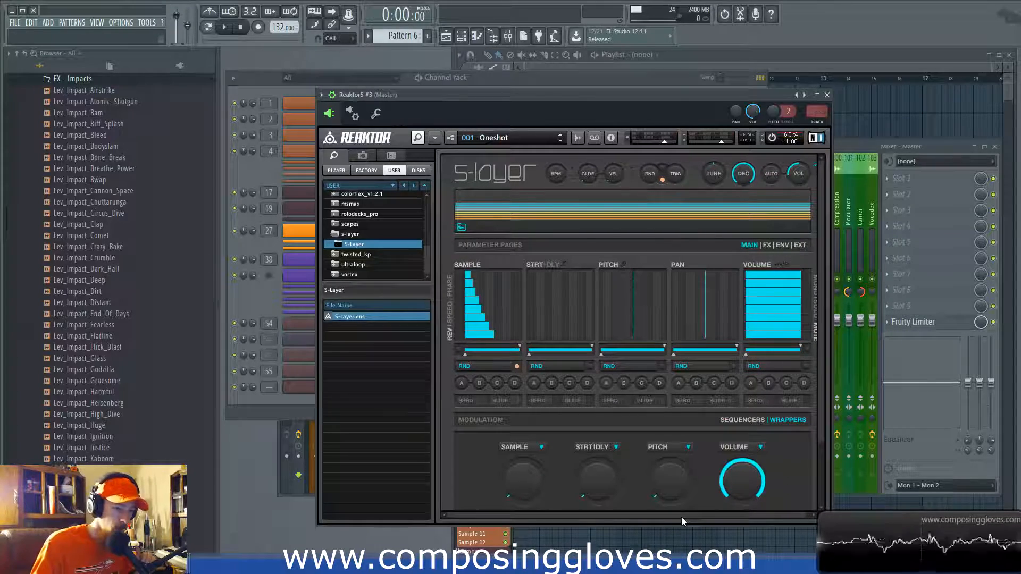
pyautogui.click(767, 243)
pyautogui.click(750, 246)
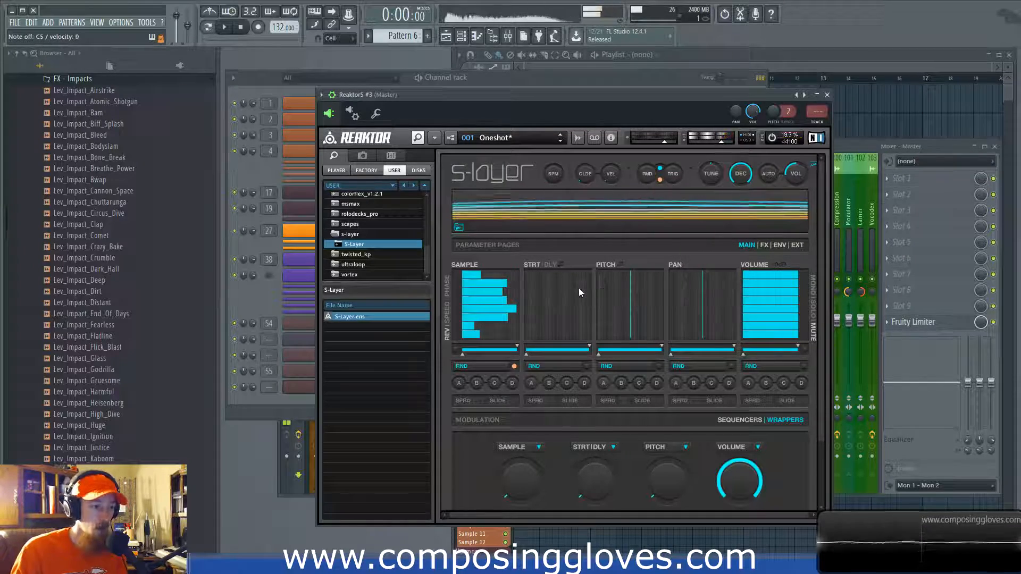
# - Turn on grain on the FX page and enable randomization for Grain and Stretch
pyautogui.click(763, 245)
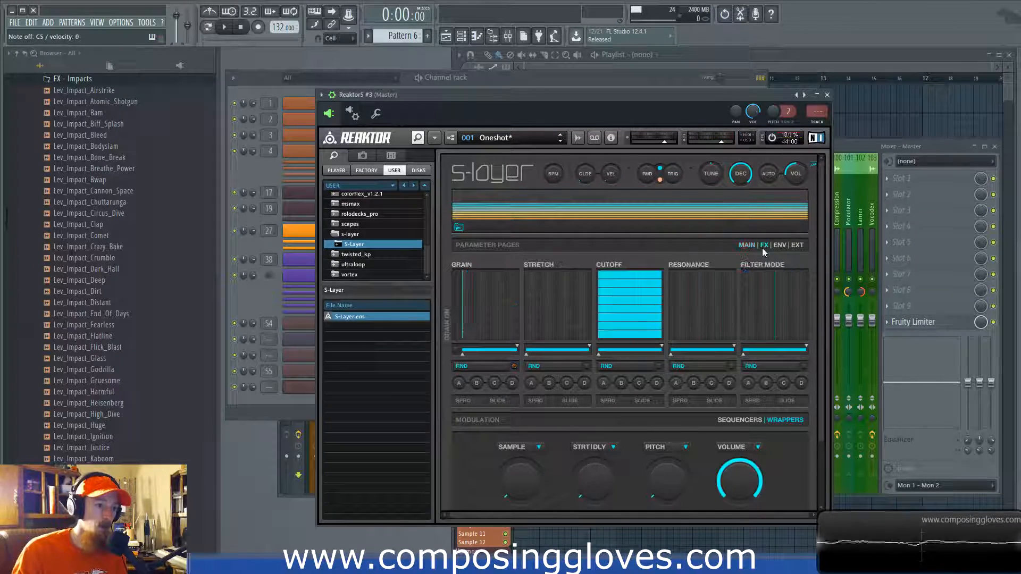
pyautogui.click(455, 348)
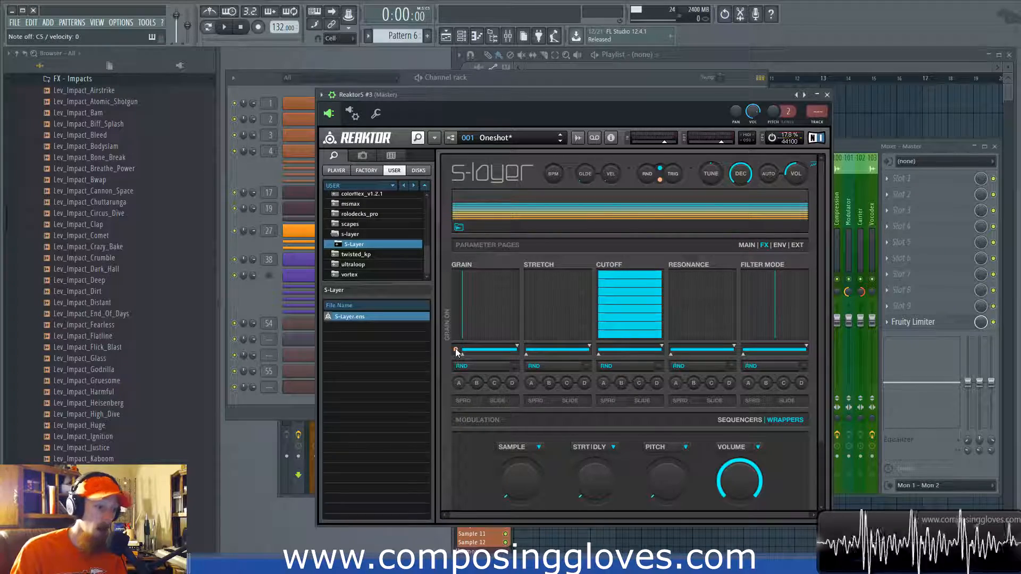
pyautogui.click(514, 366)
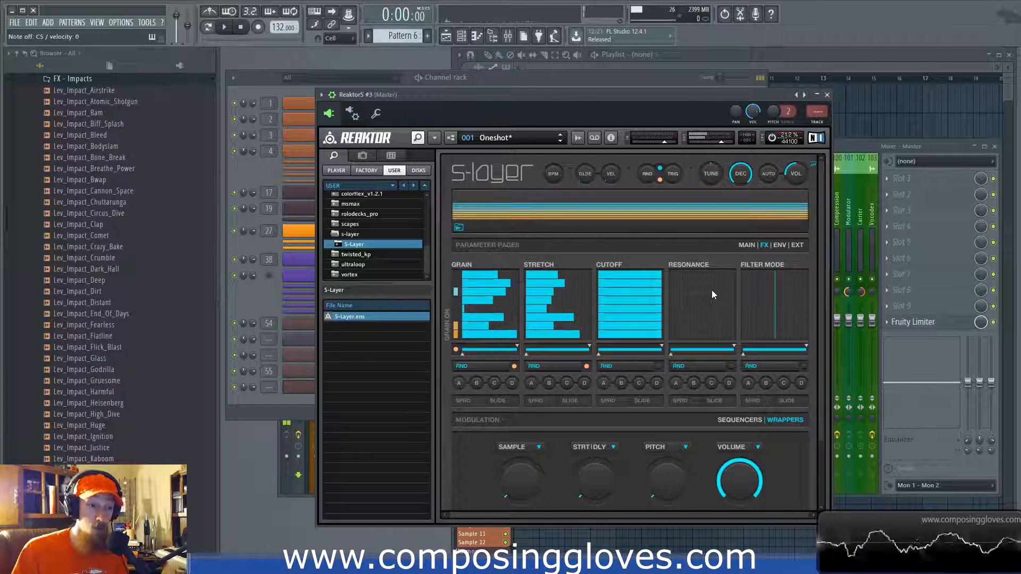
# - On the envelope page, lower the sustain of all layers to zero and raise their decay to about 80% of the range
pyautogui.click(779, 245)
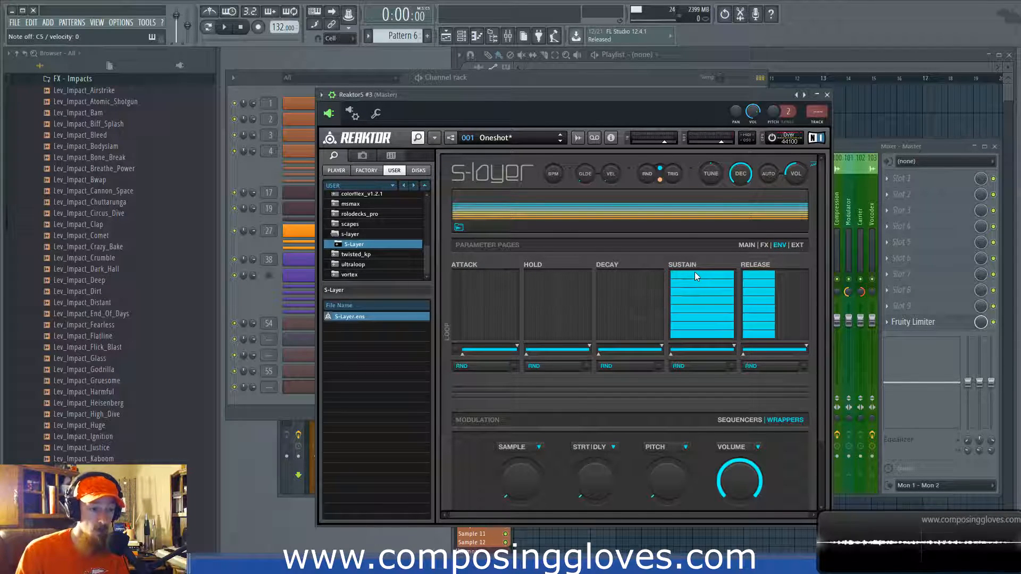
pyautogui.moveTo(683, 275); pyautogui.dragTo(638, 340)
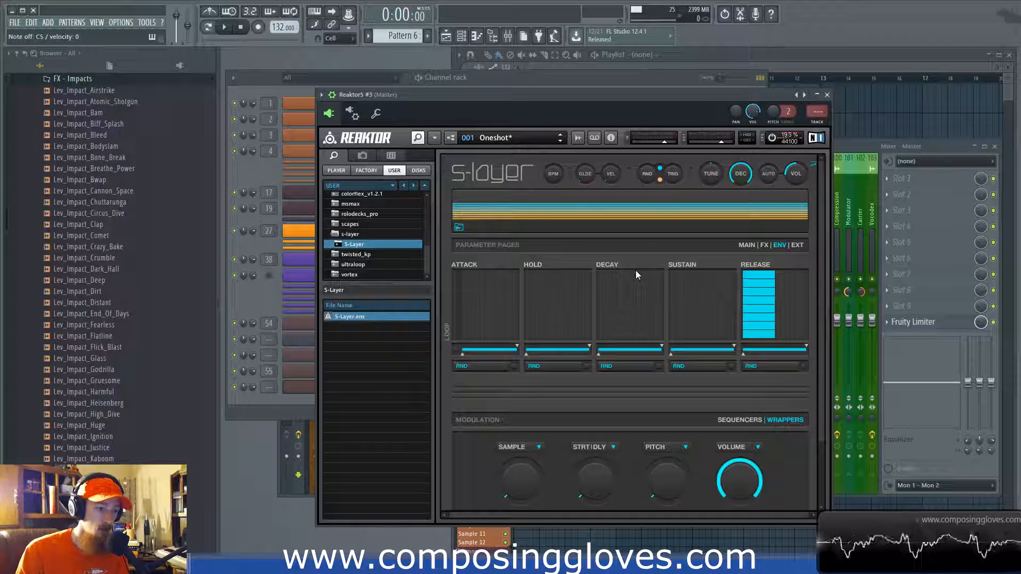
pyautogui.click(650, 272)
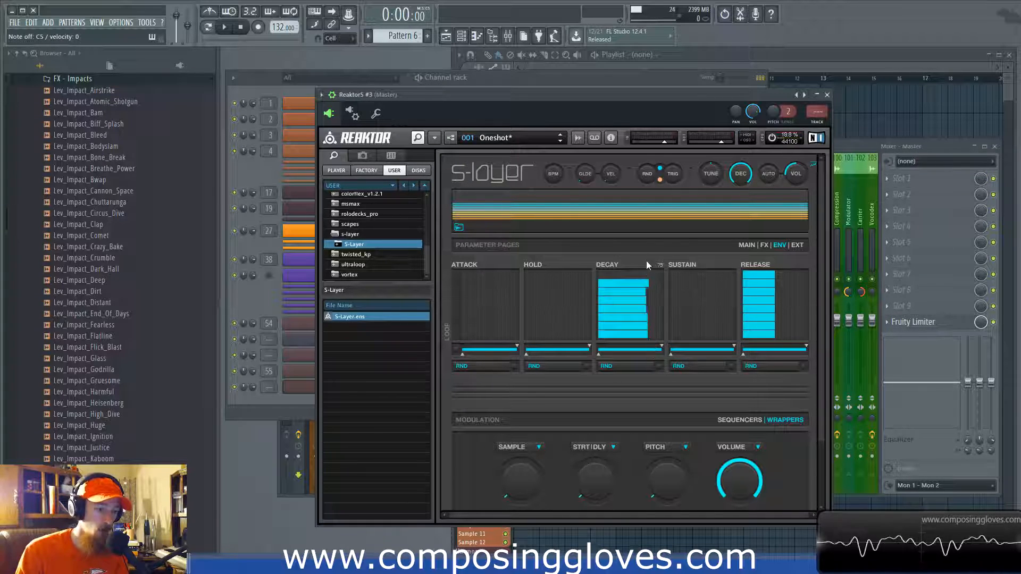
pyautogui.moveTo(654, 344); pyautogui.dragTo(648, 261)
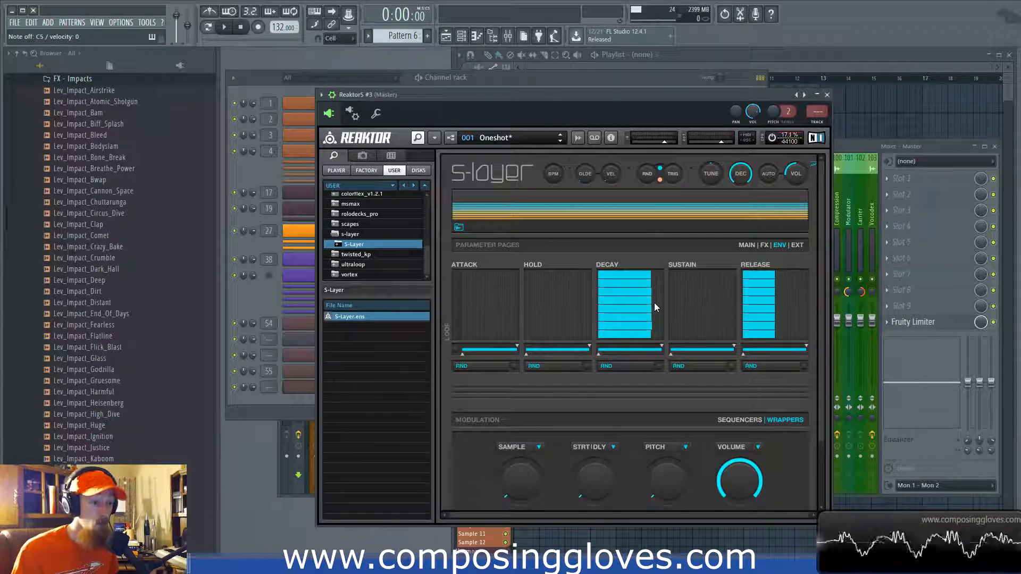
# - On the main page, enable pitch randomization and narrow its range around the centre
pyautogui.click(762, 247)
pyautogui.click(748, 248)
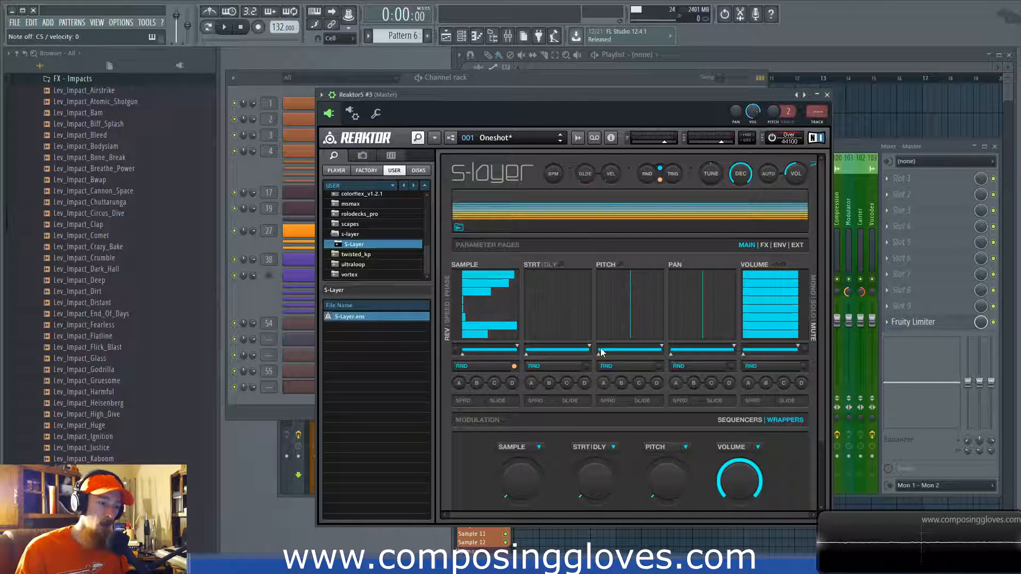
pyautogui.click(658, 366)
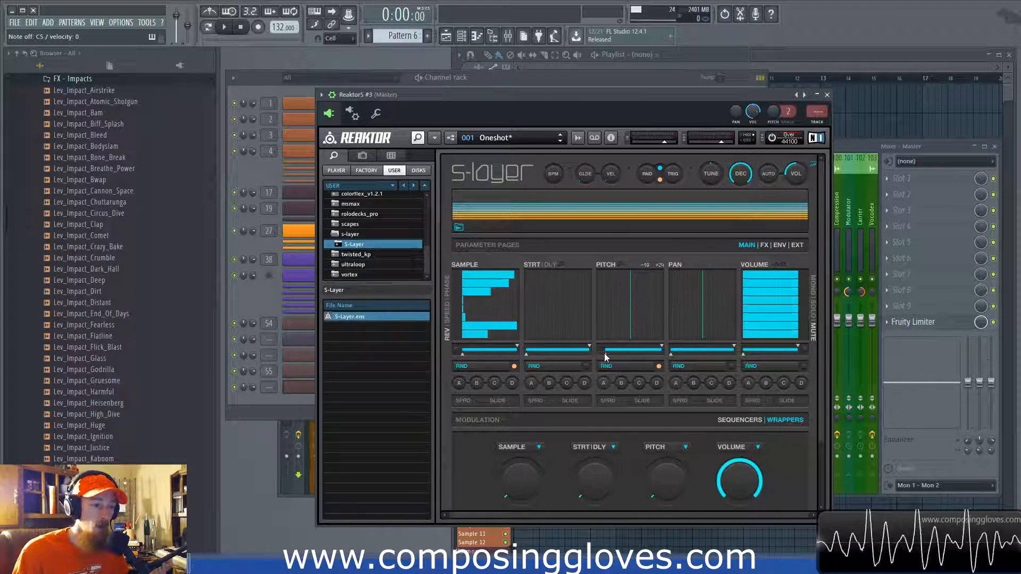
pyautogui.moveTo(594, 353); pyautogui.dragTo(639, 352)
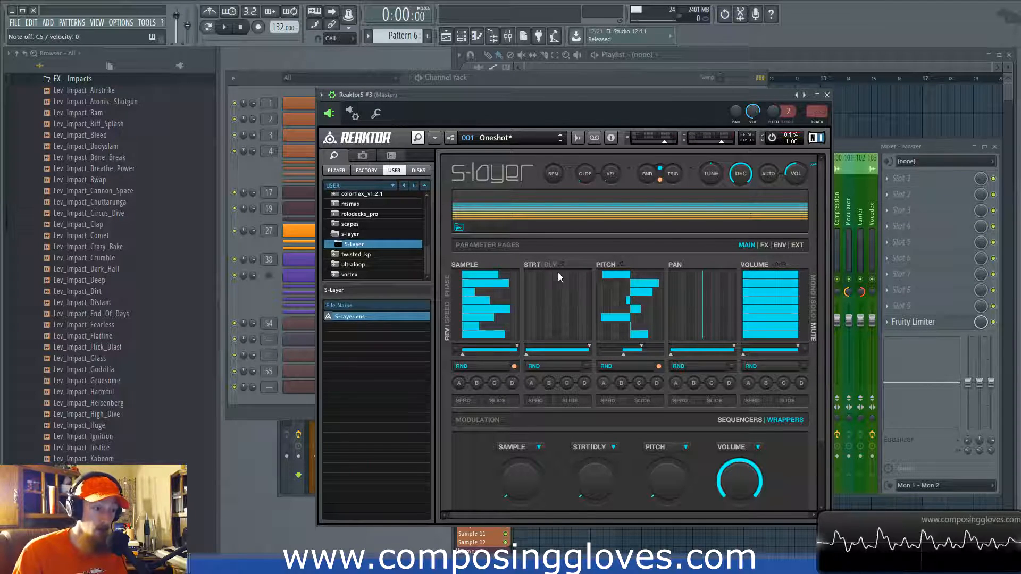
# - Restrict the sample start range to its lowest portion and enable its randomization
pyautogui.moveTo(588, 346); pyautogui.dragTo(531, 352)
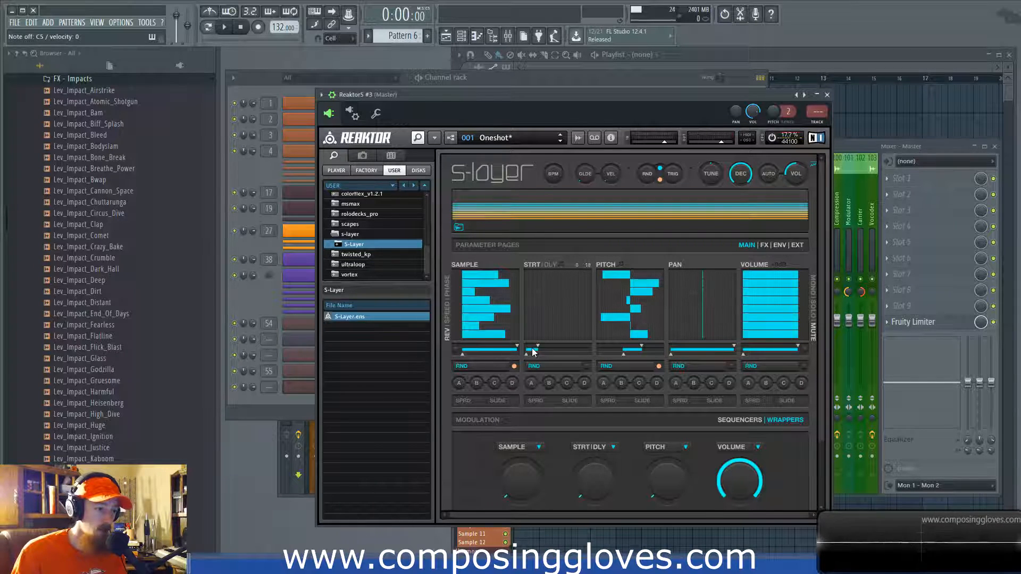
pyautogui.moveTo(538, 351); pyautogui.dragTo(534, 348)
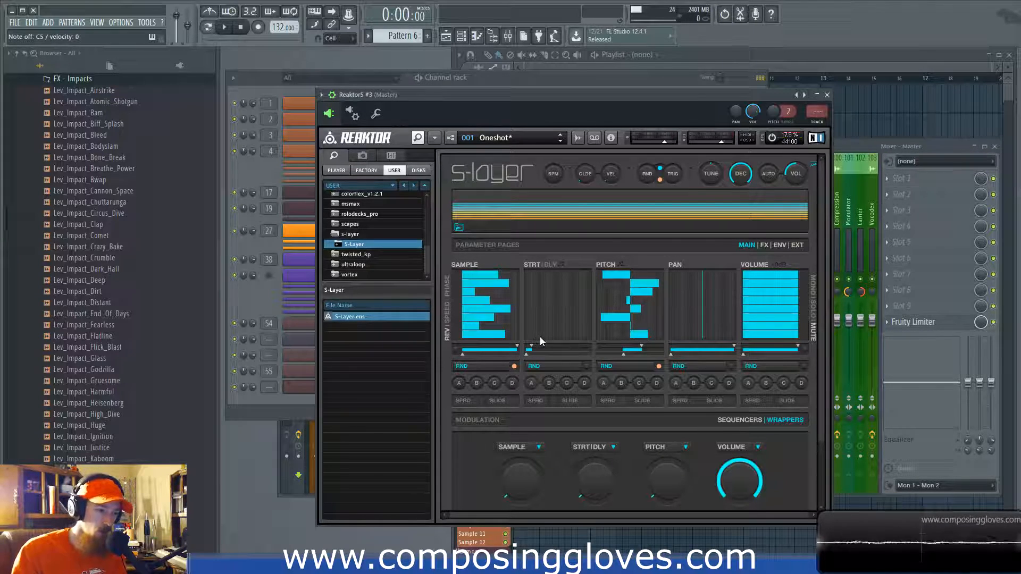
pyautogui.click(585, 368)
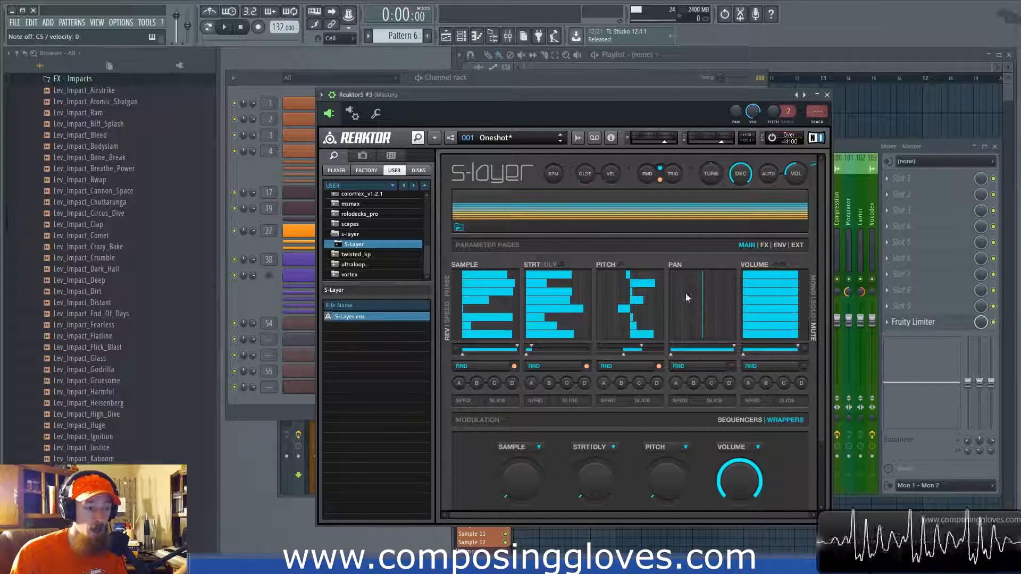
# - Return to the FX parameter page and route the new Reaktor5 channel to mixer track 56
pyautogui.click(763, 245)
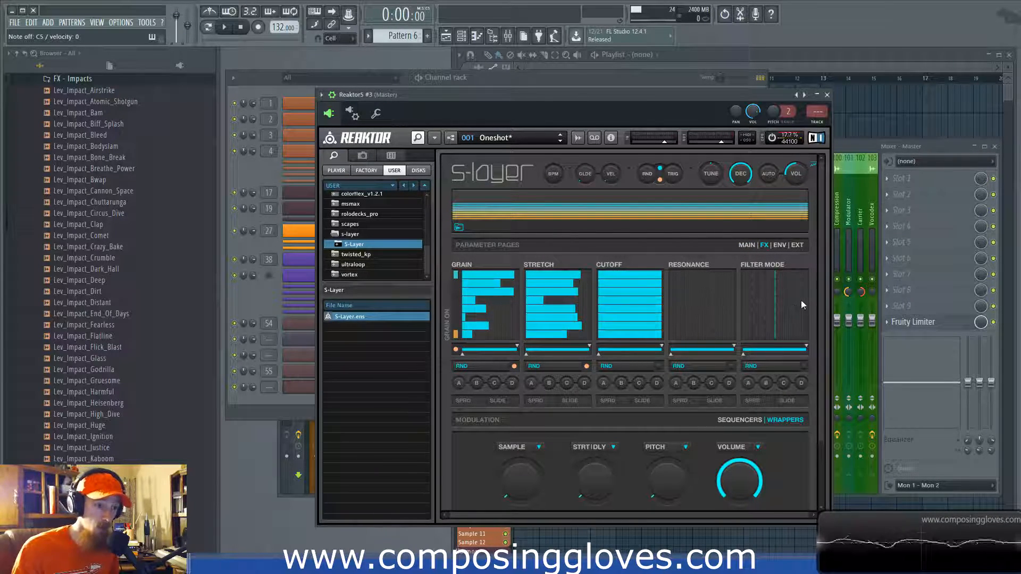
pyautogui.moveTo(821, 299); pyautogui.dragTo(805, 261)
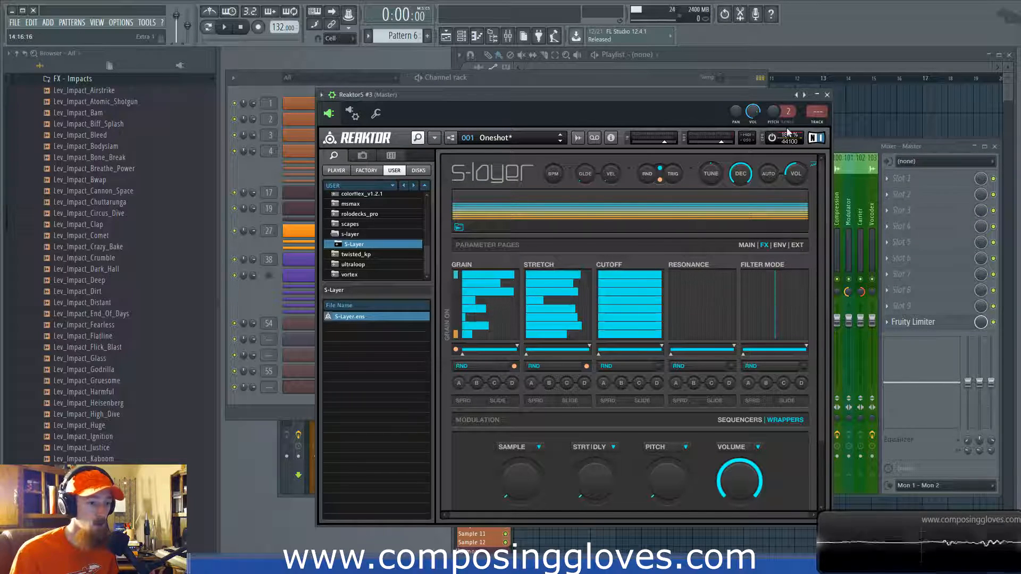
pyautogui.hotkey('ctrl', 'l')
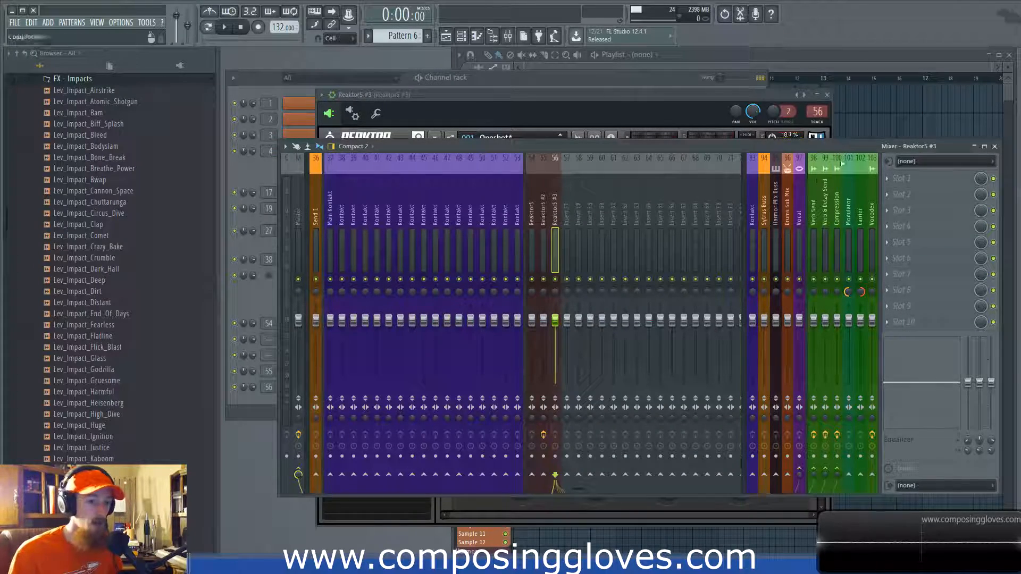
# - Load Edison on the Reaktor5 #3 mixer track and arm it to record on input
pyautogui.hotkey('ctrl', 'e')
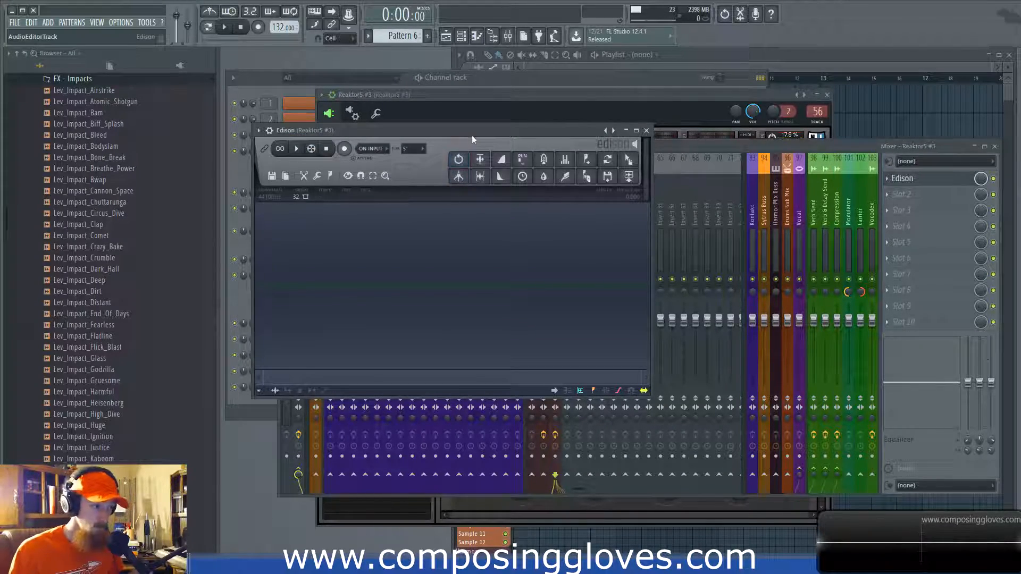
pyautogui.click(344, 148)
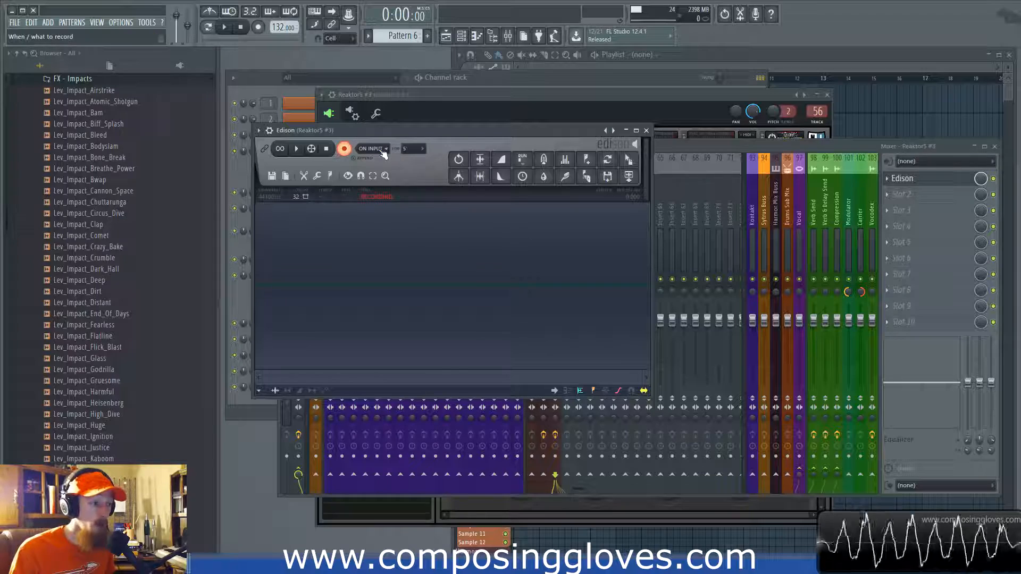
pyautogui.click(695, 101)
pyautogui.click(844, 150)
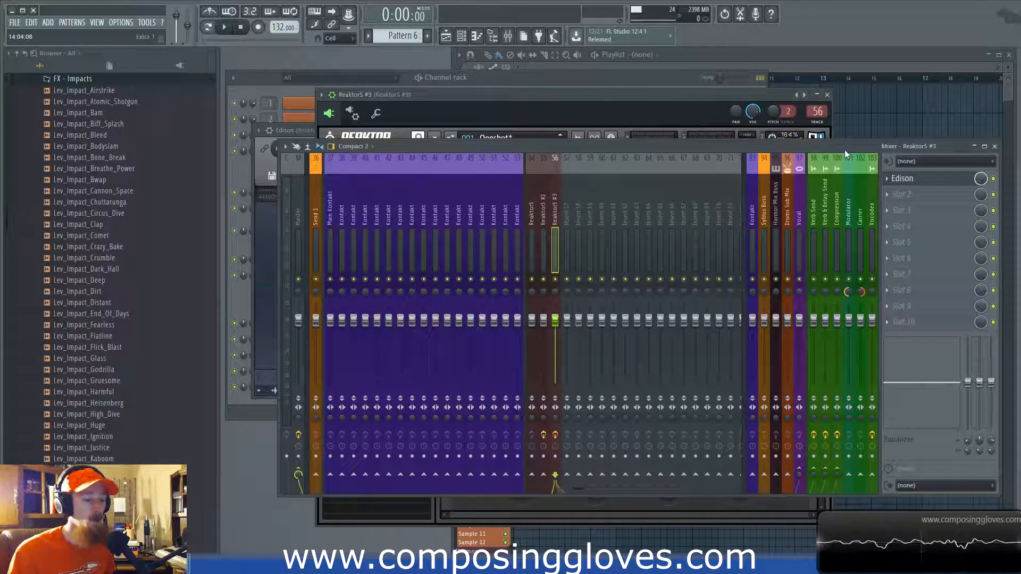
pyautogui.click(554, 456)
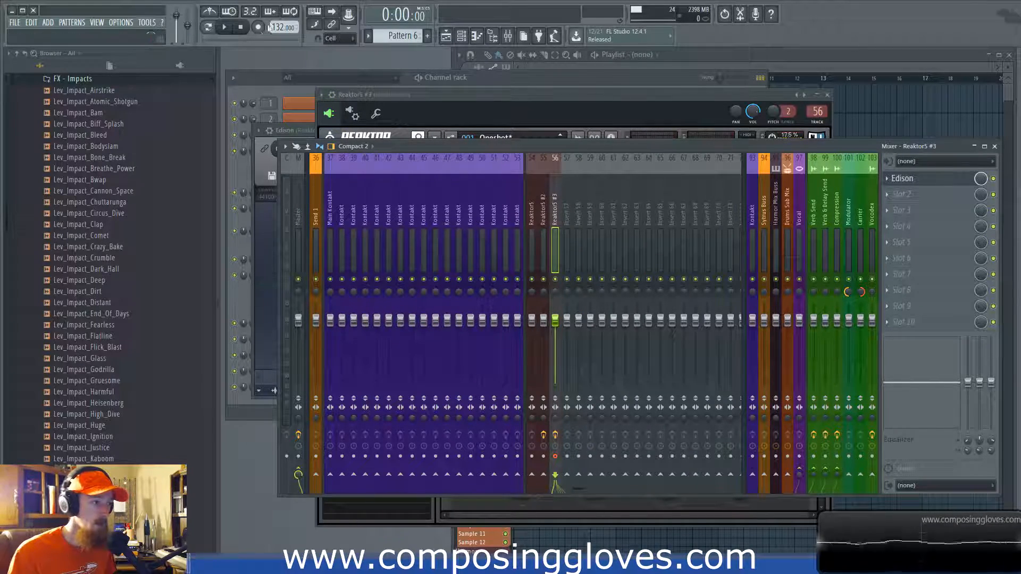
pyautogui.click(554, 456)
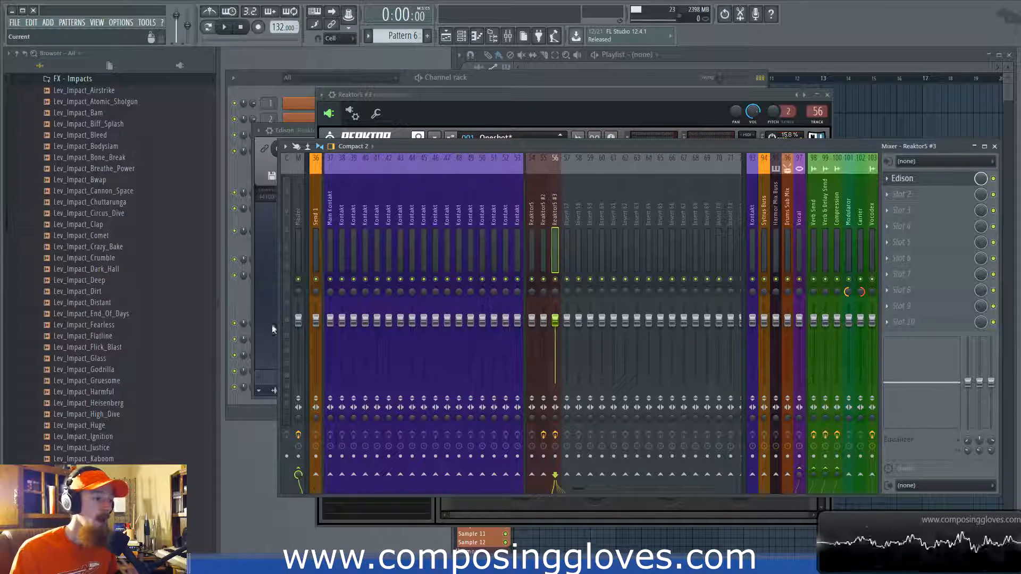
pyautogui.click(254, 346)
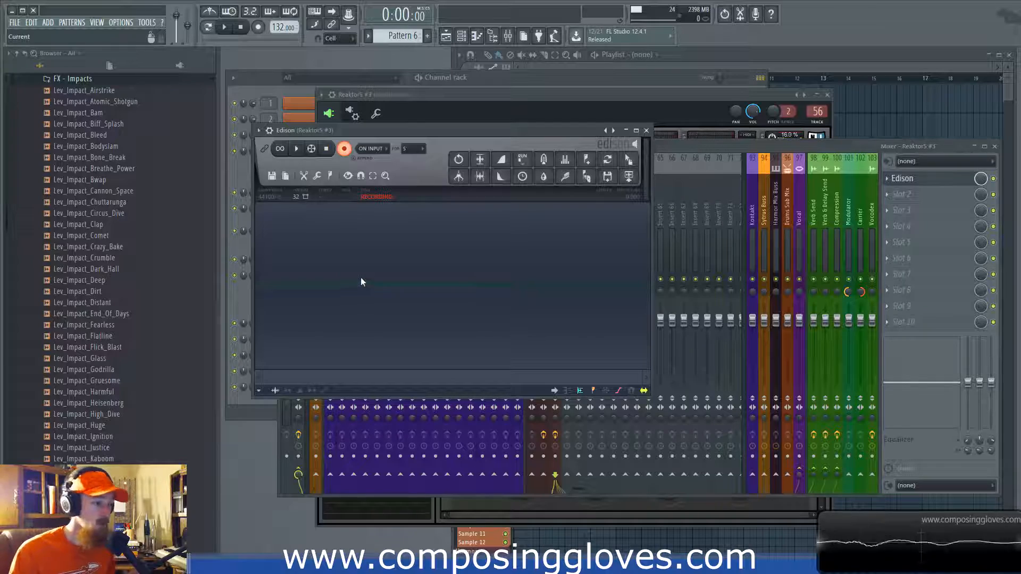
# - Reposition the Reaktor window beside Edison so both stay accessible while impacts are played into the recording
pyautogui.click(685, 110)
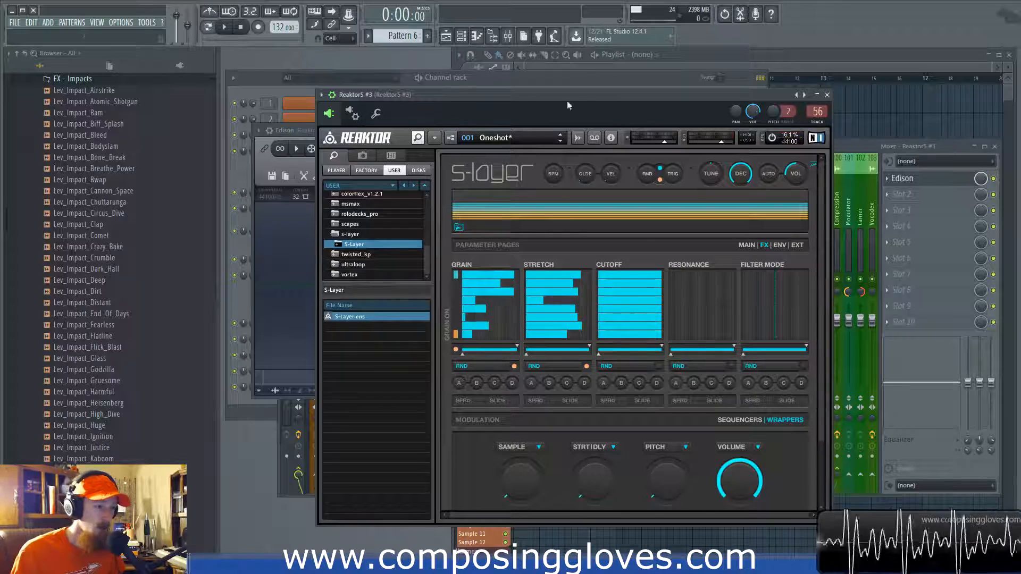
pyautogui.moveTo(582, 97); pyautogui.dragTo(584, 101)
pyautogui.click(287, 159)
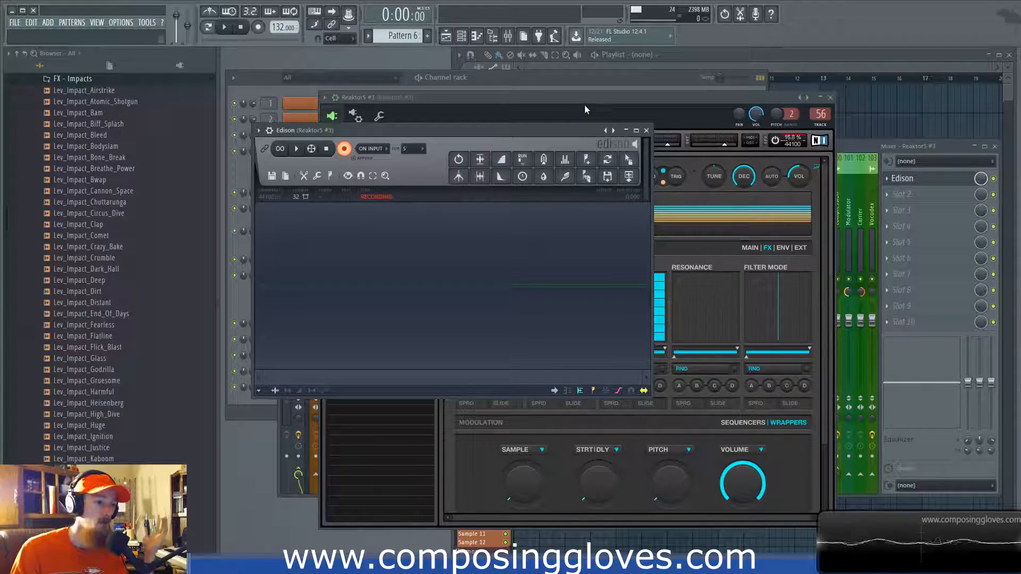
pyautogui.moveTo(585, 103); pyautogui.dragTo(636, 99)
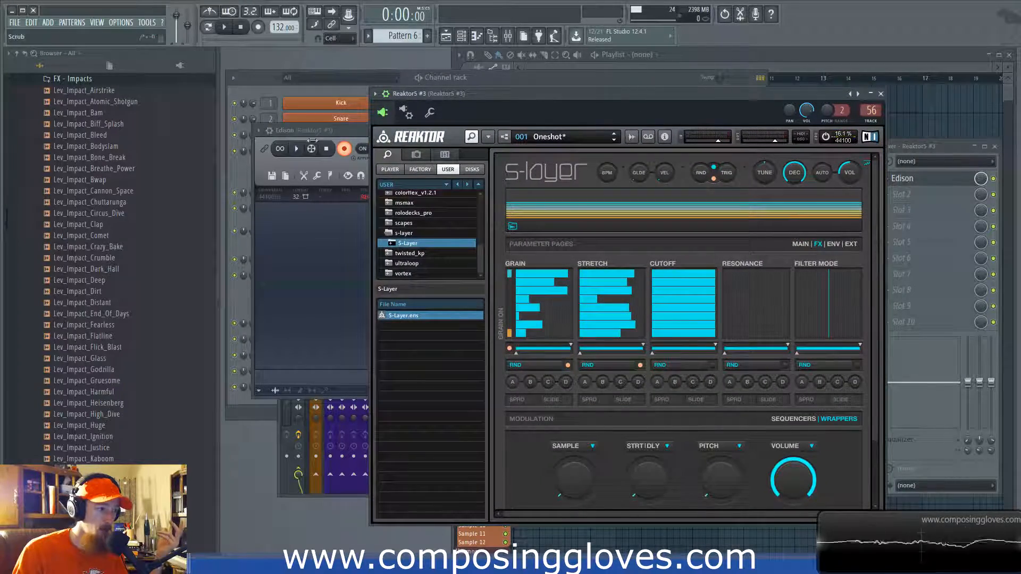
pyautogui.click(351, 132)
pyautogui.click(884, 72)
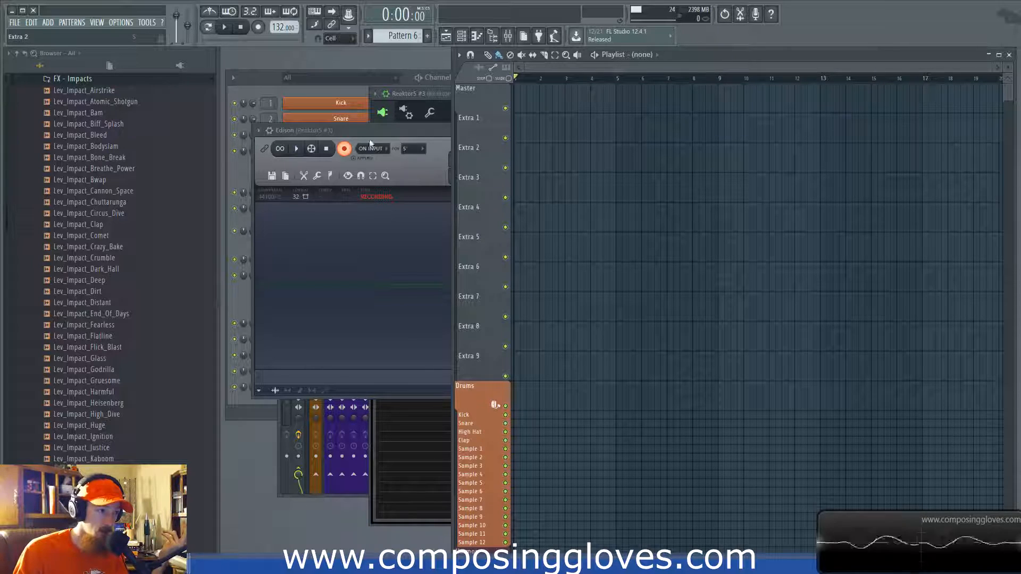
pyautogui.click(372, 500)
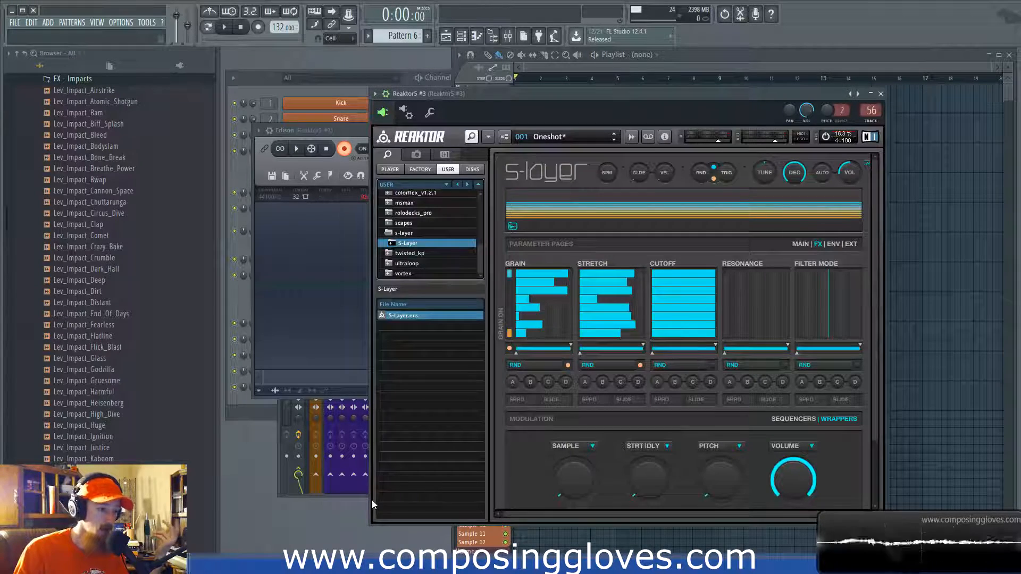
# - Stop the Edison recording of the played impacts, close Edison and reposition the Reaktor window
pyautogui.click(338, 379)
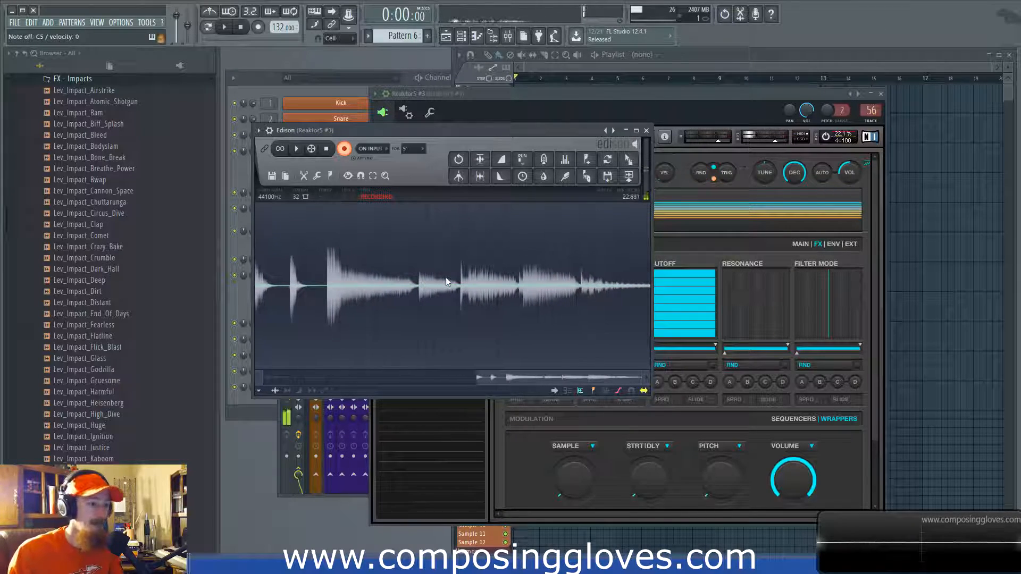
pyautogui.click(347, 151)
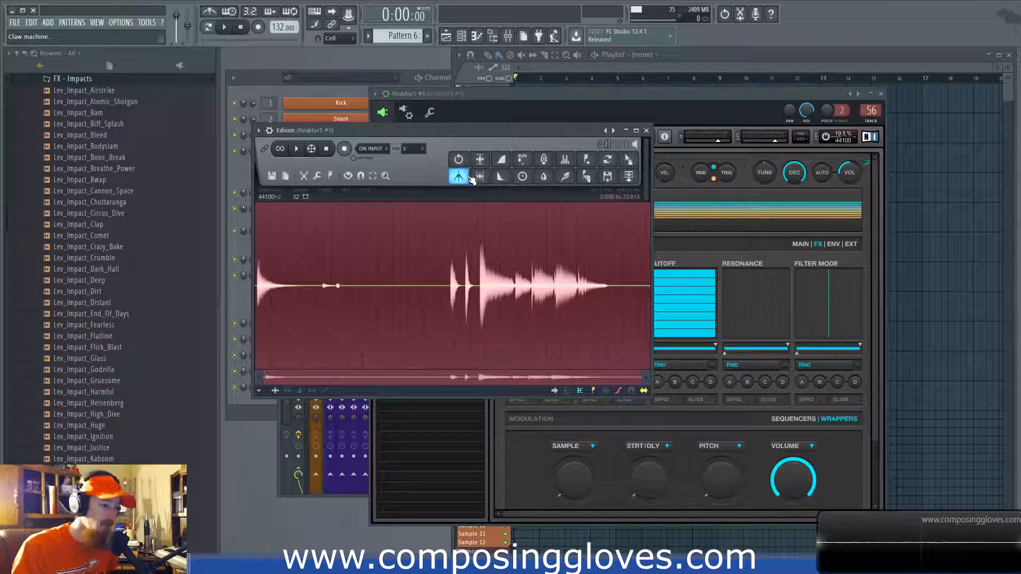
pyautogui.click(710, 101)
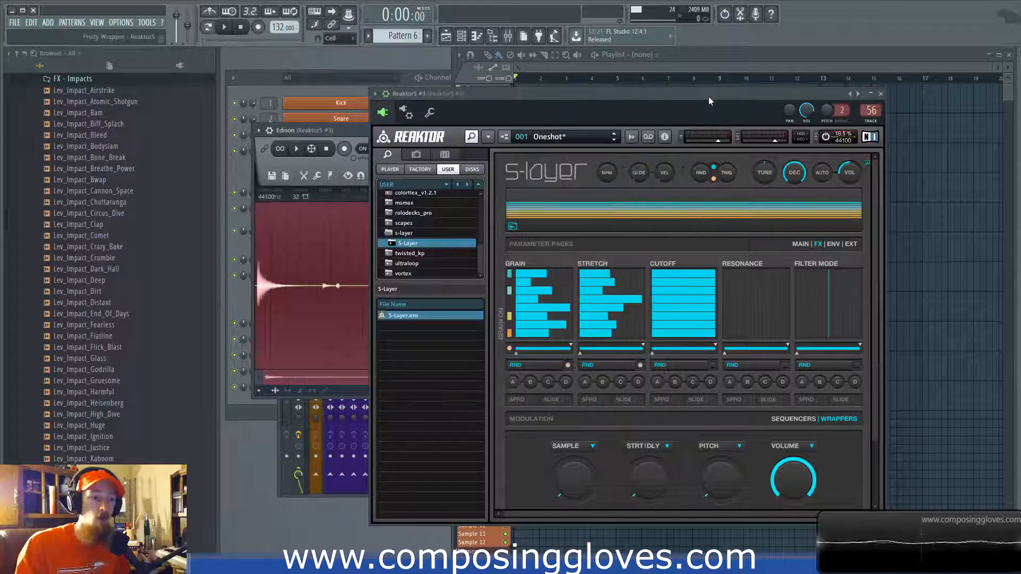
pyautogui.click(351, 131)
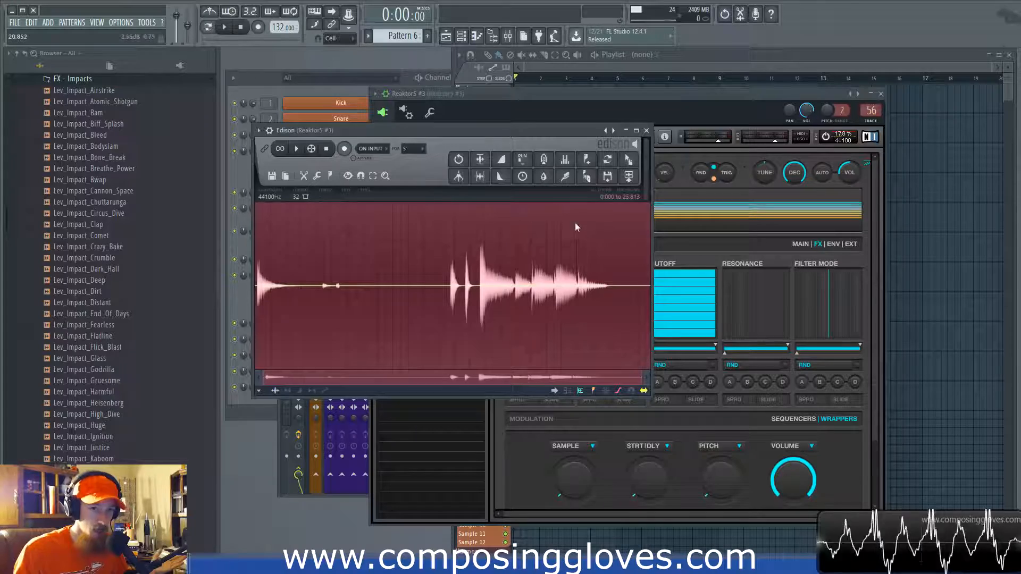
pyautogui.click(646, 131)
pyautogui.moveTo(682, 110); pyautogui.dragTo(665, 94)
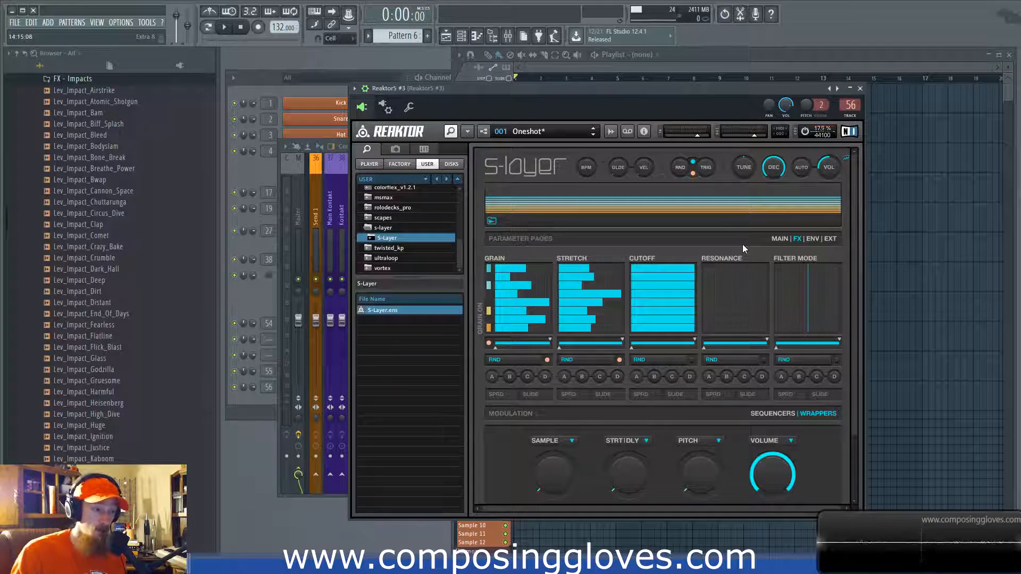
# - Look through the main, FX and envelope parameter pages and the snapshot and effects sections beneath the modulation area
pyautogui.click(780, 239)
pyautogui.click(797, 239)
pyautogui.click(812, 239)
pyautogui.click(779, 239)
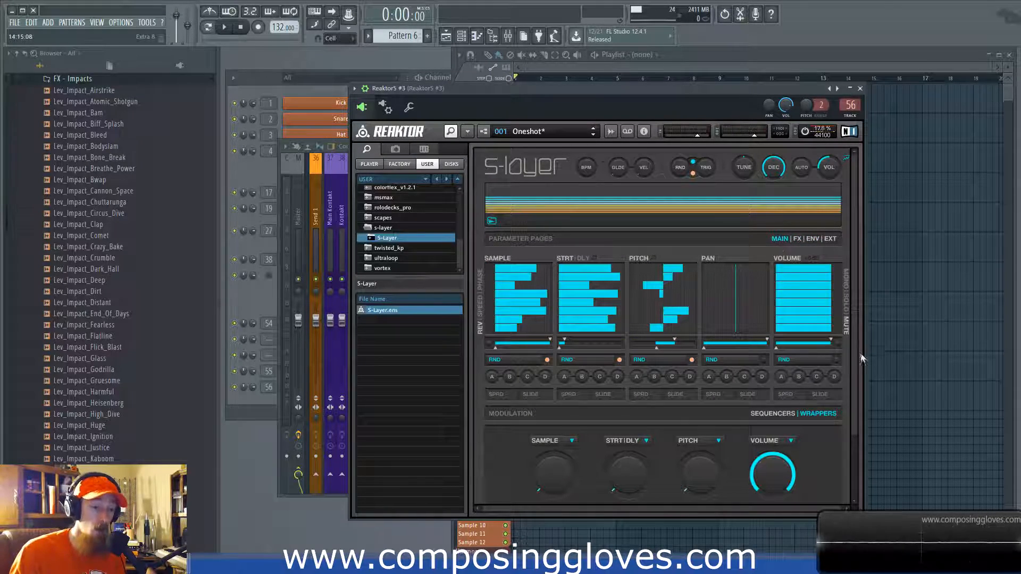
pyautogui.scroll(-4, 847, 467)
pyautogui.scroll(4, 847, 483)
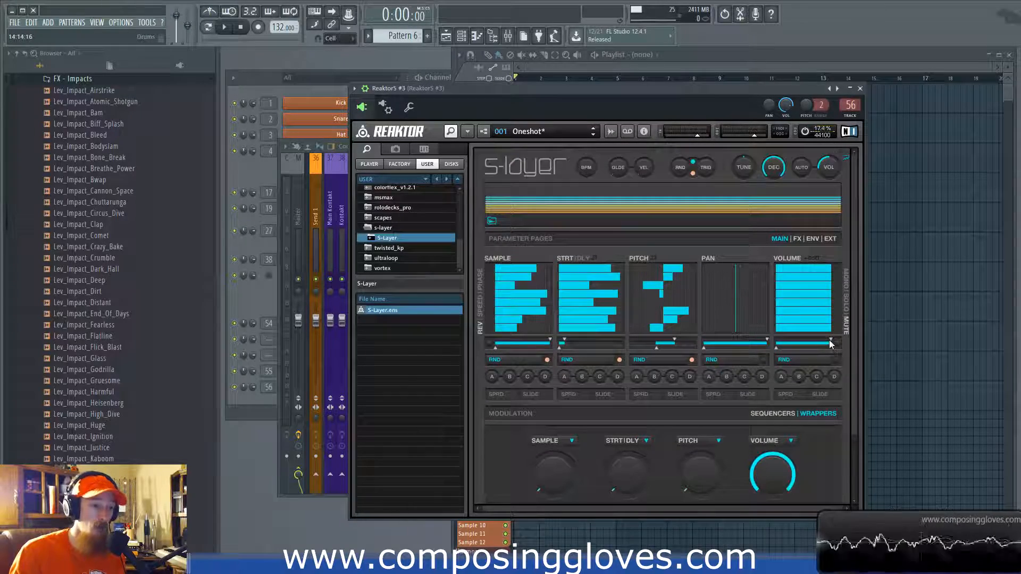
pyautogui.scroll(-3, 828, 467)
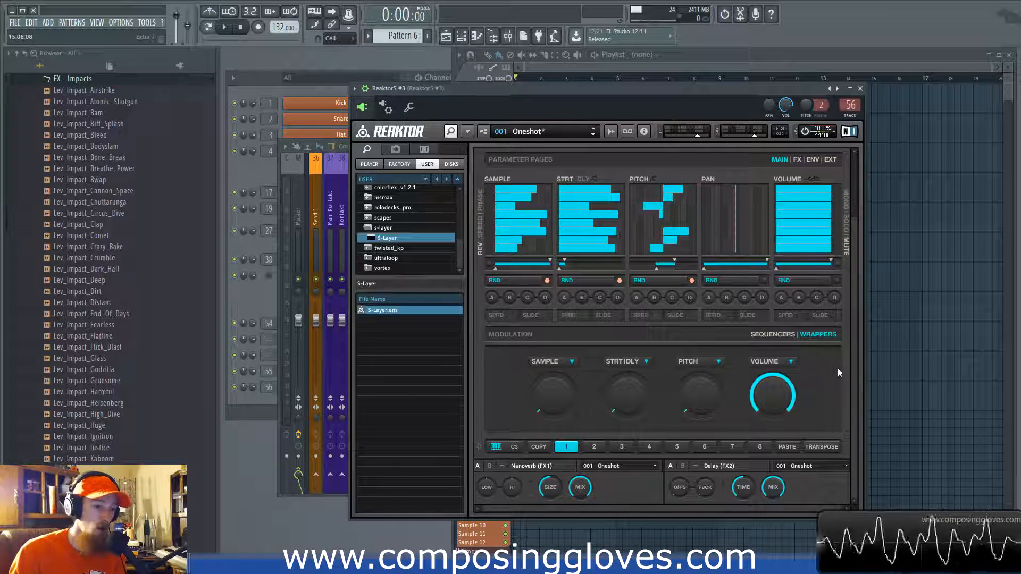
# - On snapshot 3, assign modulator A to the sample parameter and display the modulation sequencers
pyautogui.moveTo(858, 380); pyautogui.dragTo(856, 316)
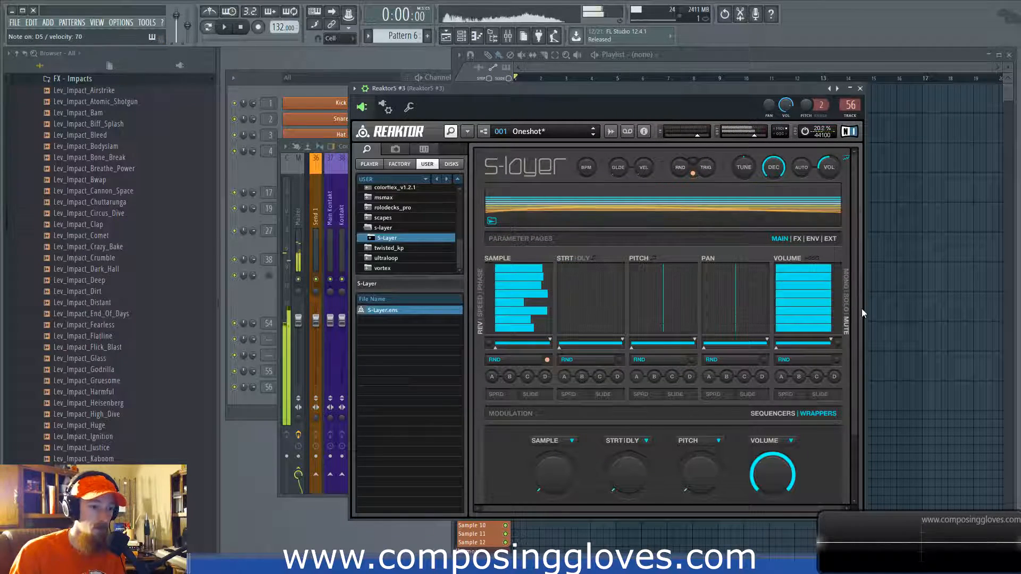
pyautogui.moveTo(857, 317); pyautogui.dragTo(853, 409)
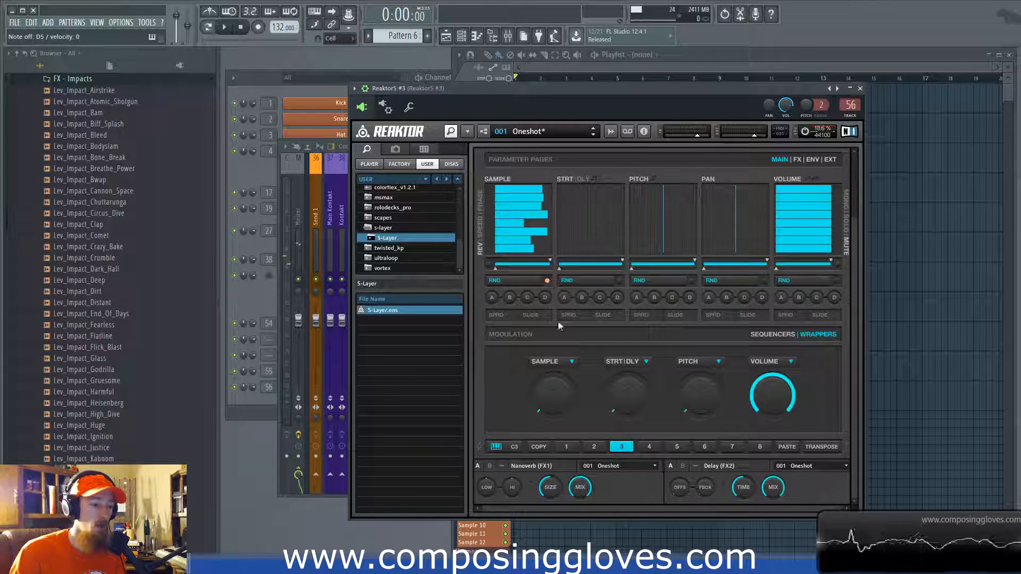
pyautogui.click(491, 297)
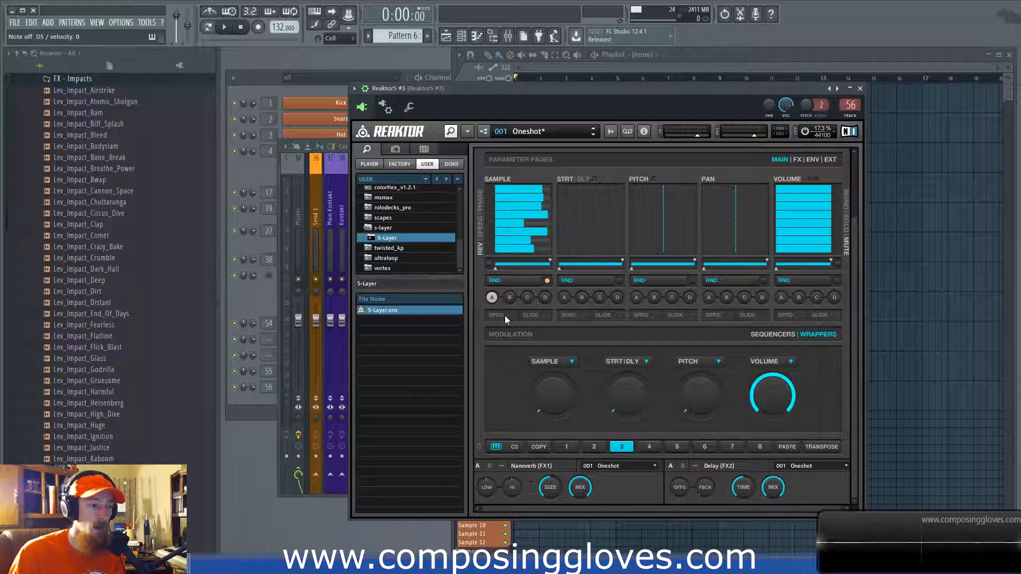
pyautogui.click(779, 334)
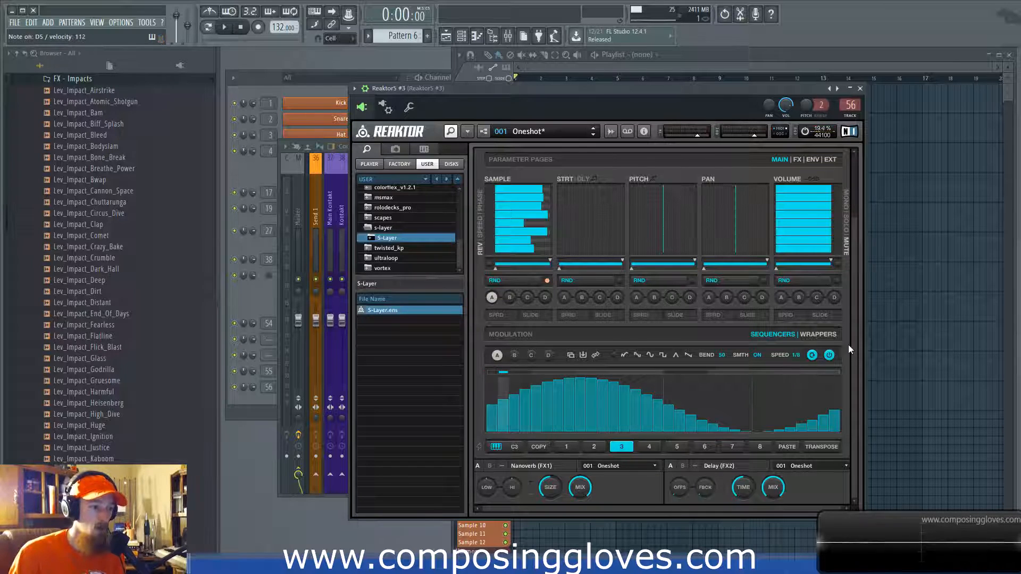
# - Check the Reaktor5 #3 track's signal in the mixer, return to S-Layer and randomize the layers' sample values
pyautogui.scroll(3, 853, 374)
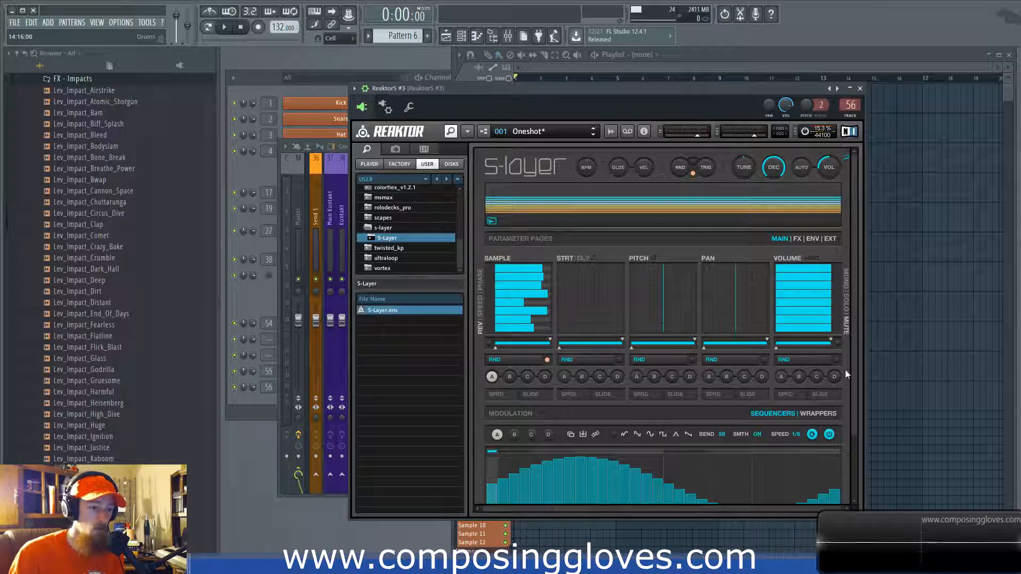
pyautogui.click(508, 35)
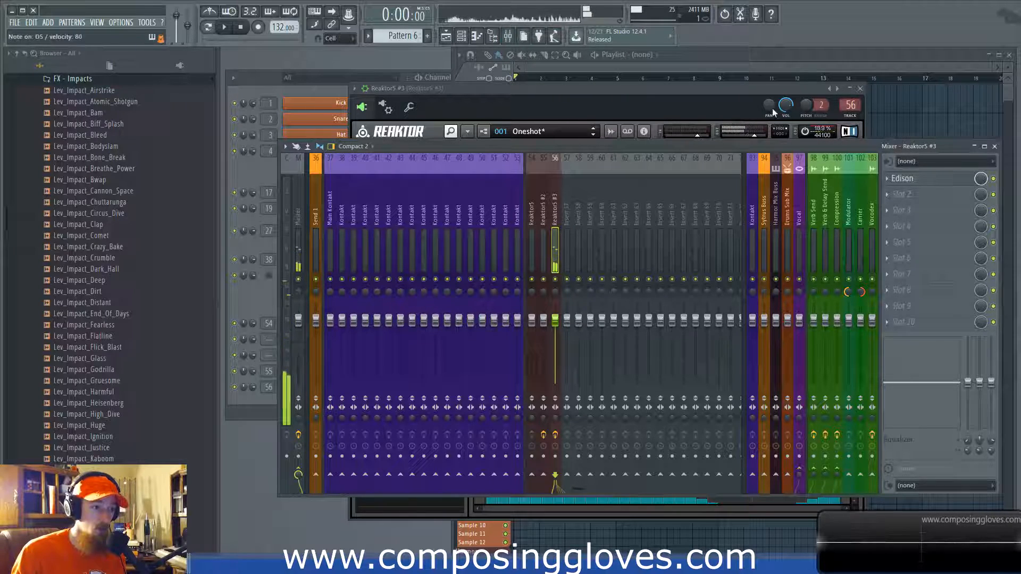
pyautogui.click(716, 97)
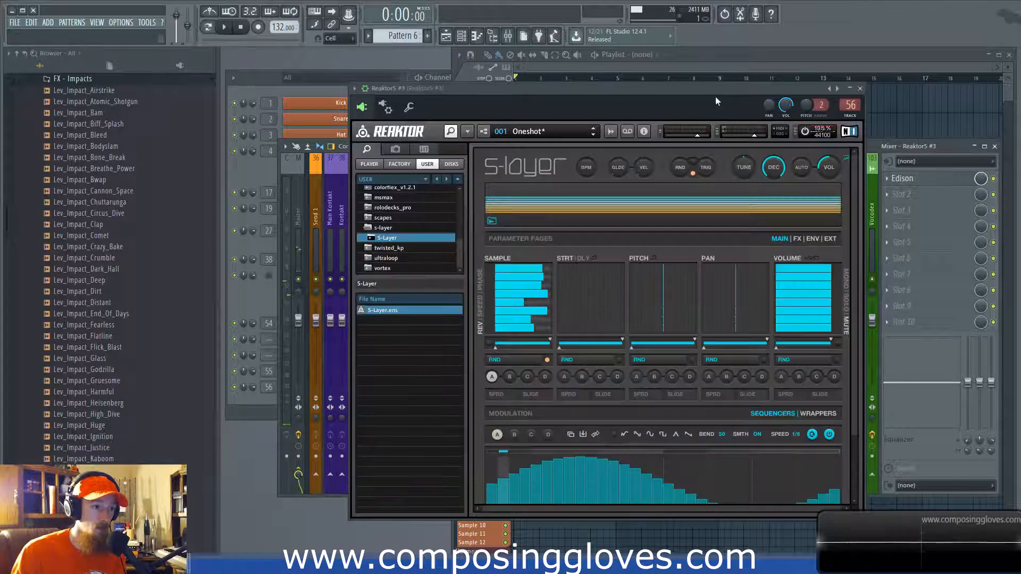
pyautogui.click(680, 169)
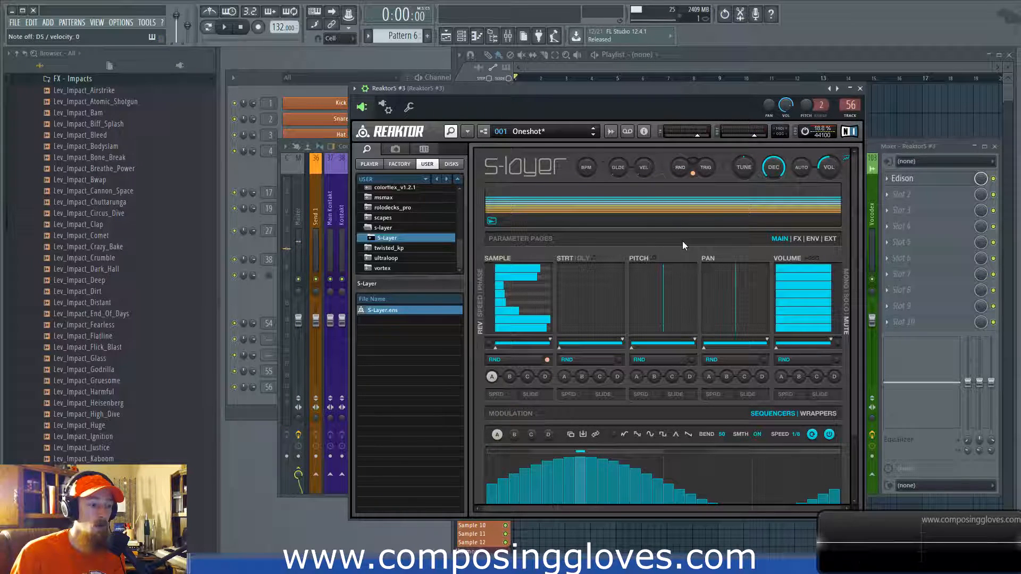
# - Inspect the sample map up to its highest mapped keys and close it again
pyautogui.scroll(-1, 851, 398)
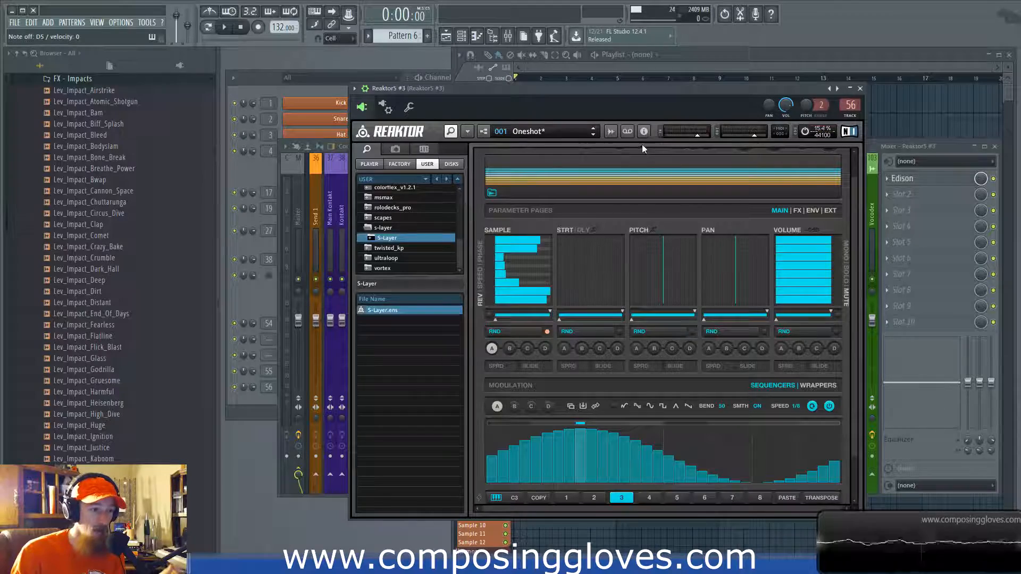
pyautogui.click(610, 131)
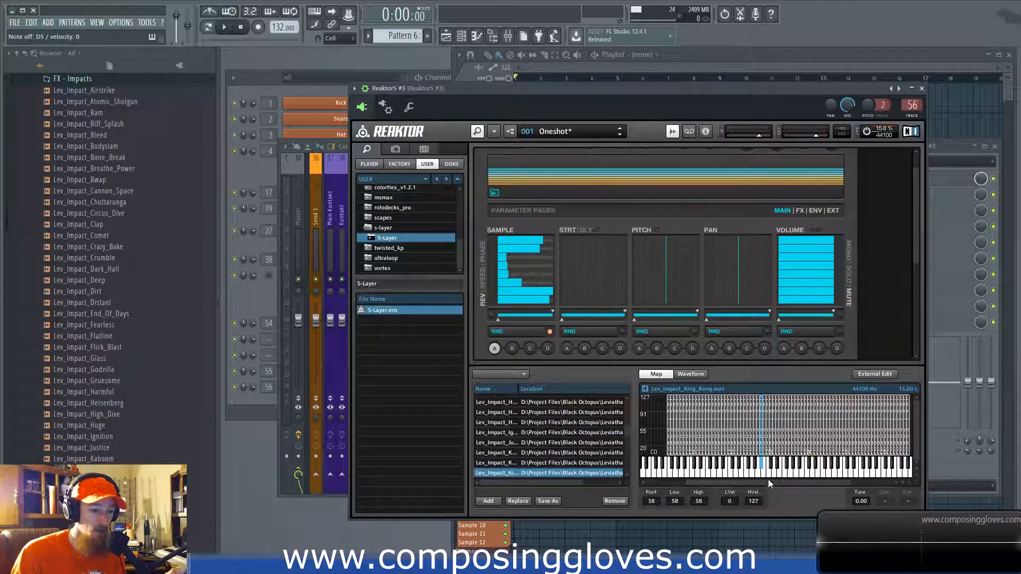
pyautogui.moveTo(769, 482); pyautogui.dragTo(981, 479)
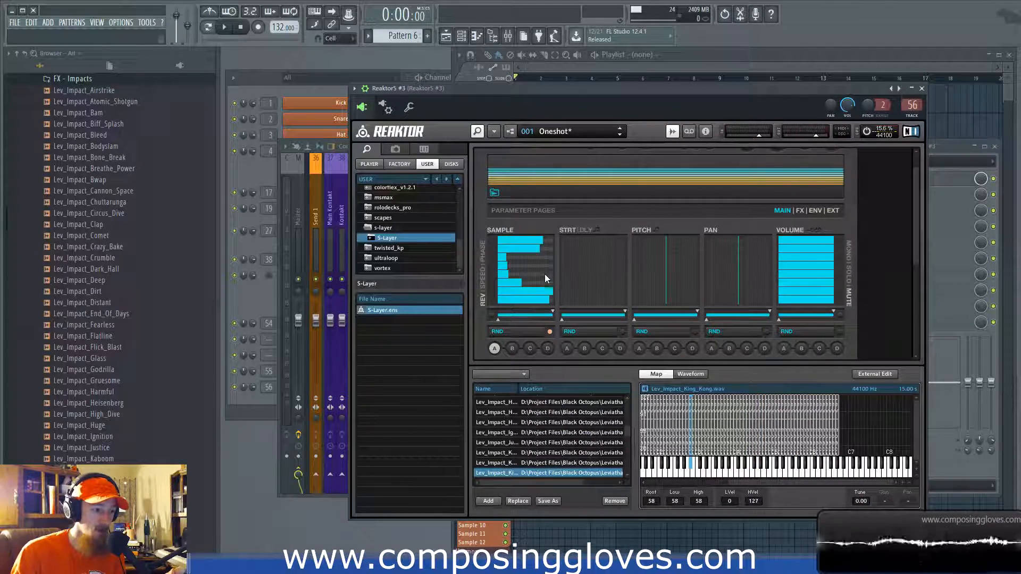
pyautogui.click(689, 131)
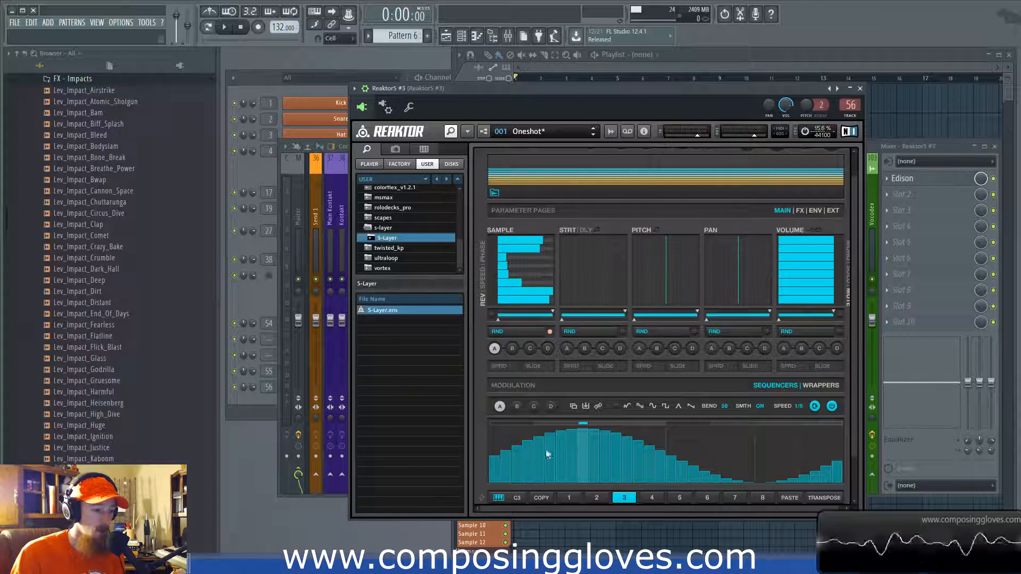
# - Redraw sequencer A's curve as a low, shallow wave and set its speed to 1/4
pyautogui.moveTo(528, 452)
pyautogui.mouseDown()
pyautogui.moveTo(654, 468)
pyautogui.moveTo(806, 454)
pyautogui.mouseUp()
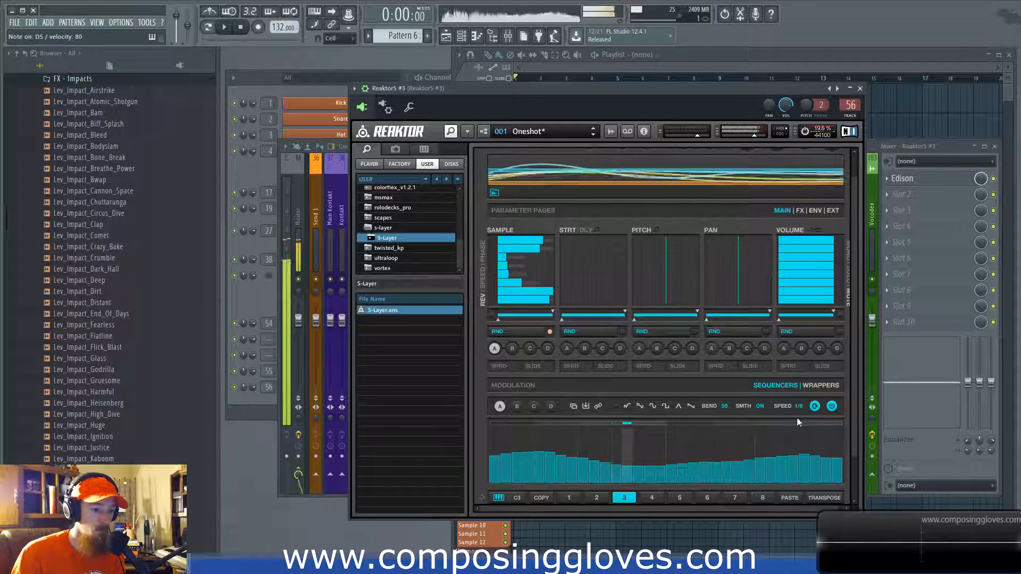
pyautogui.moveTo(796, 411); pyautogui.dragTo(800, 409)
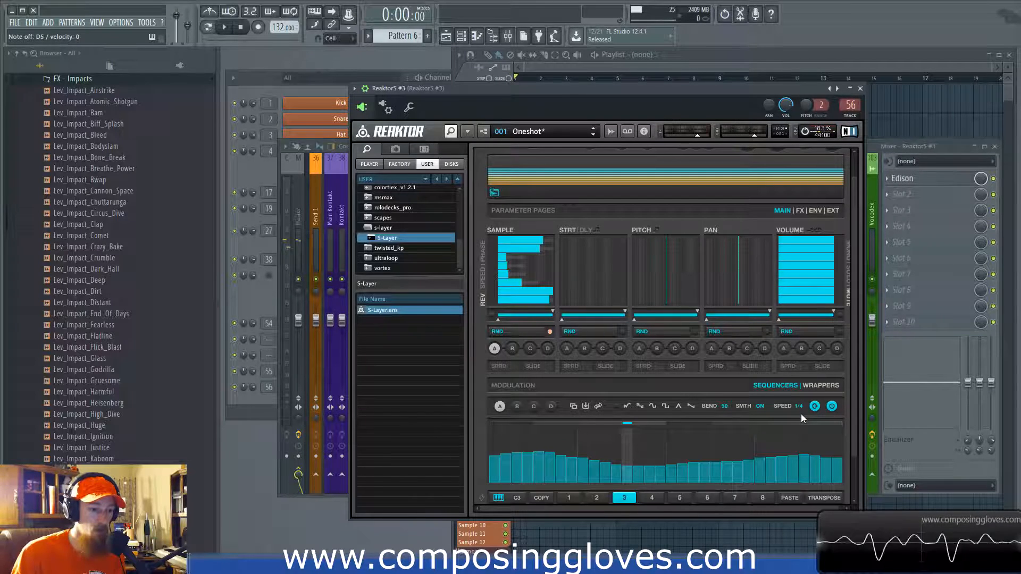
pyautogui.moveTo(539, 423); pyautogui.dragTo(483, 424)
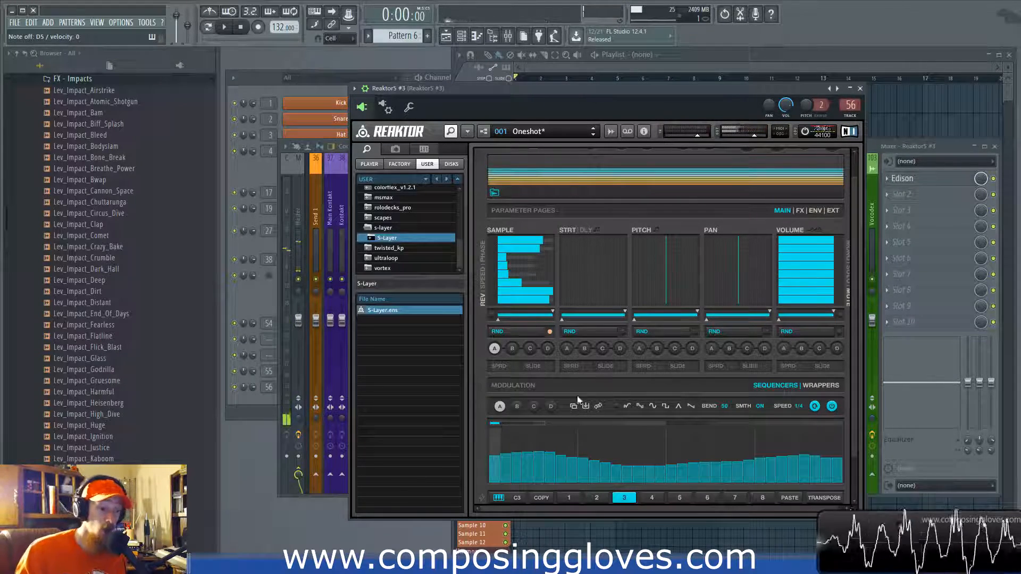
pyautogui.scroll(1, 845, 373)
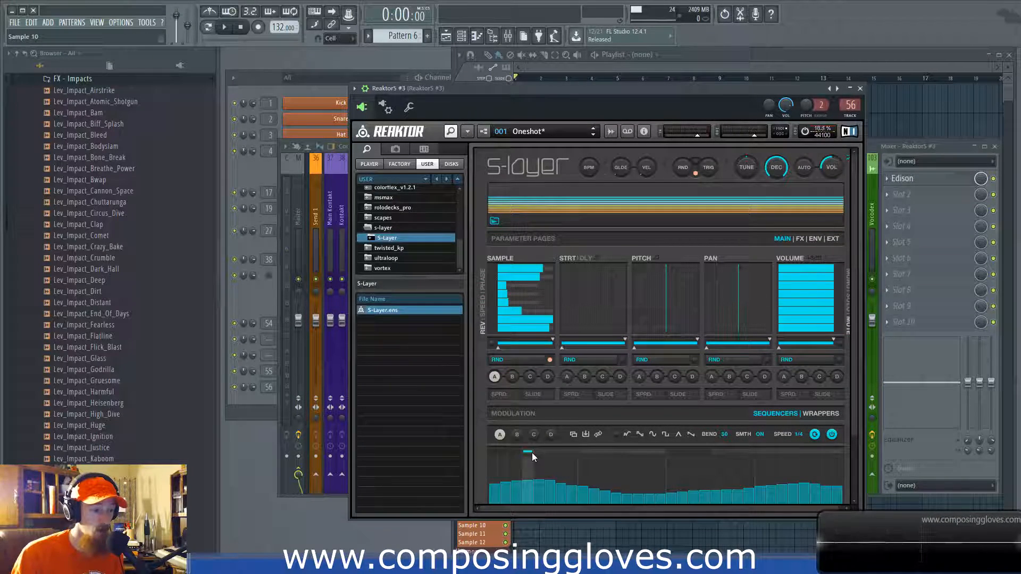
# - Turn on triggered randomization in S-Layer and include the start and pitch parameters in it
pyautogui.click(694, 164)
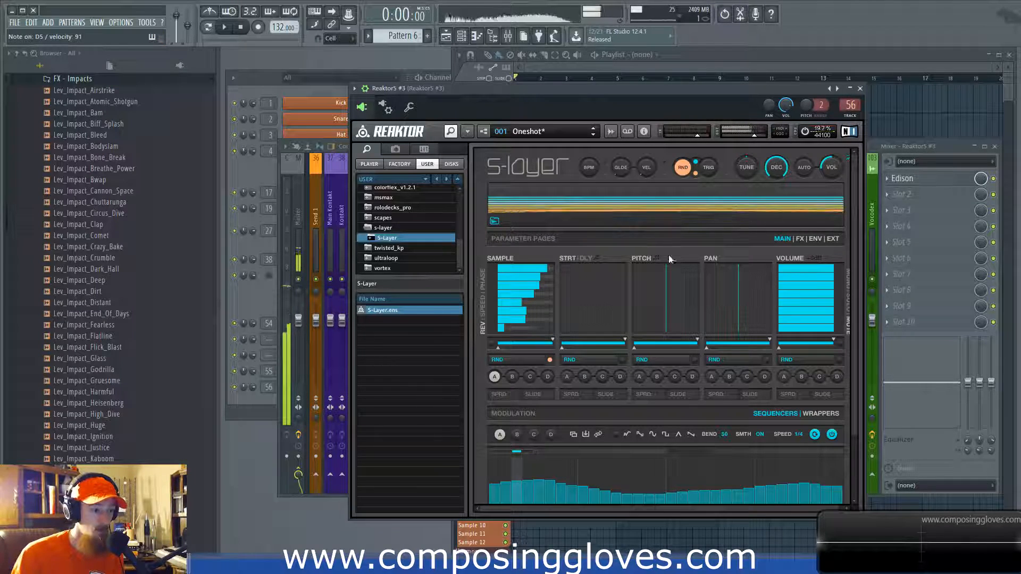
pyautogui.click(621, 360)
pyautogui.click(693, 360)
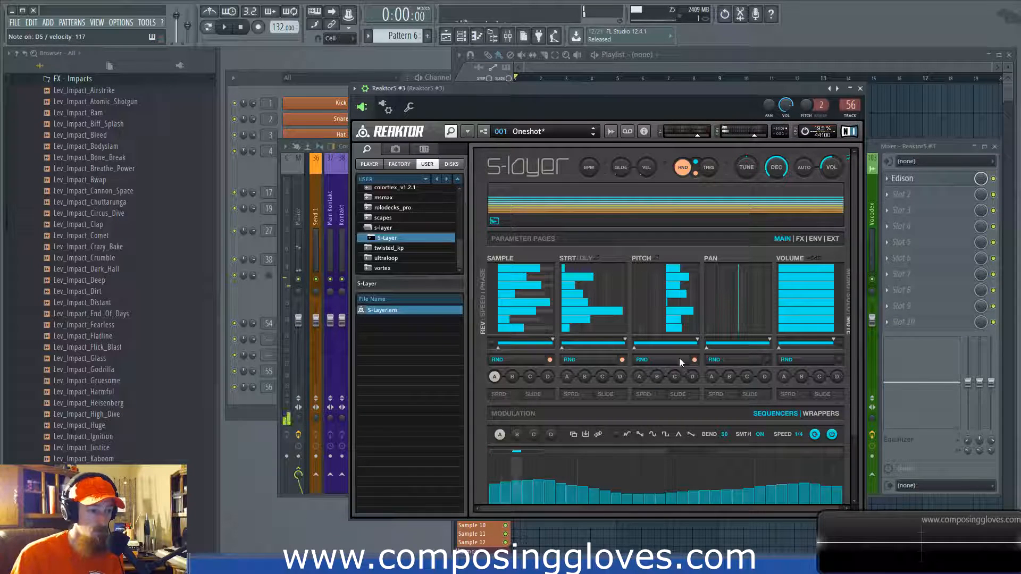
# - Exclude start and pitch from randomization and reset the layers' start values to zero and pitch values to centre
pyautogui.click(694, 360)
pyautogui.click(621, 360)
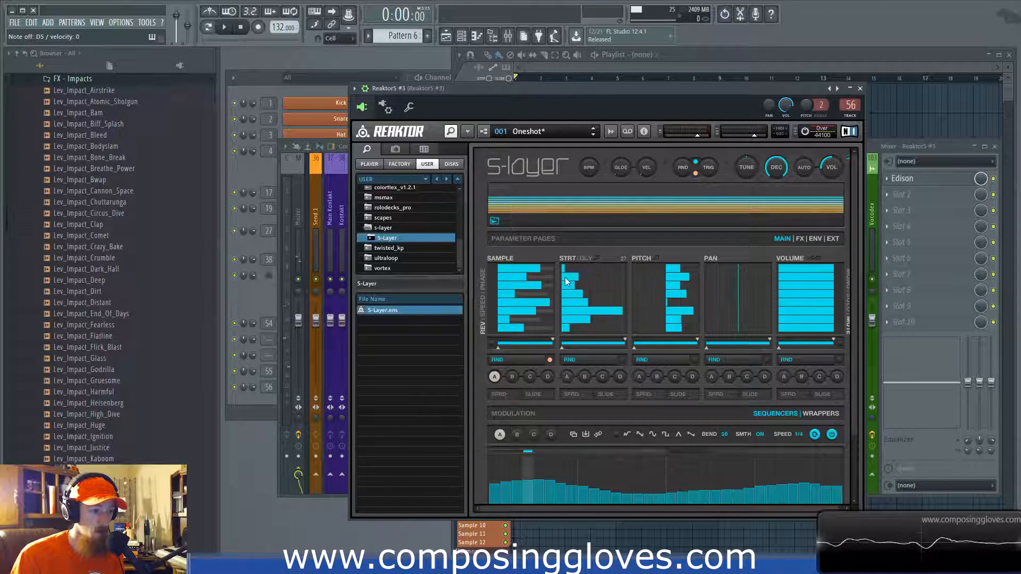
pyautogui.moveTo(565, 281); pyautogui.dragTo(568, 378)
pyautogui.moveTo(551, 289); pyautogui.dragTo(555, 330)
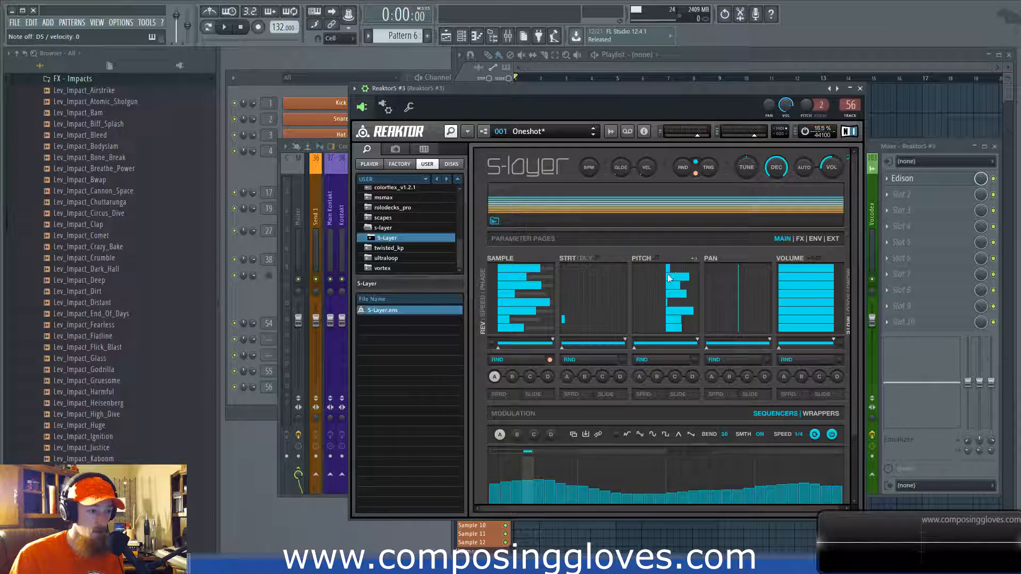
pyautogui.moveTo(668, 268); pyautogui.dragTo(665, 326)
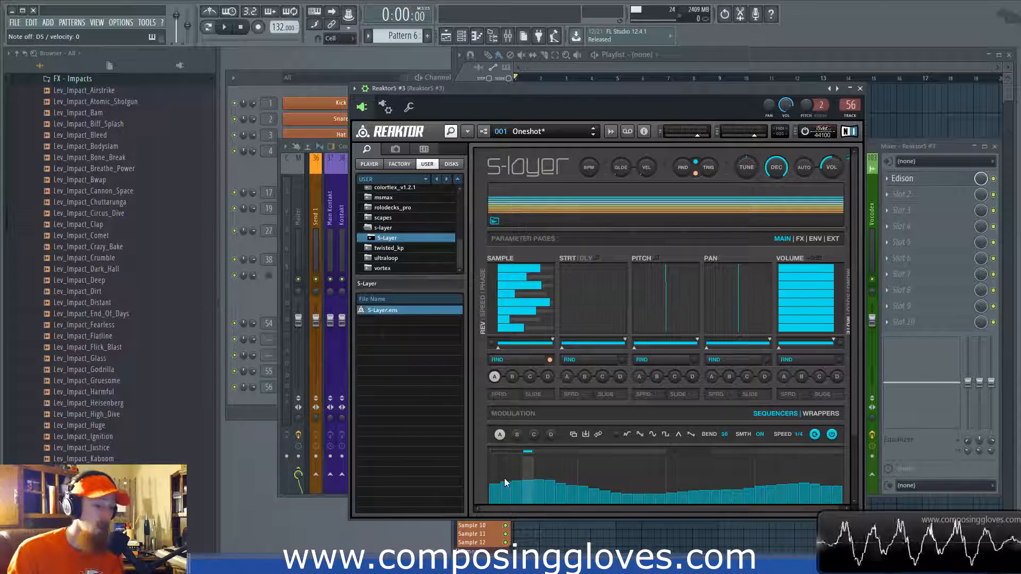
# - Load snapshot 7, Master Decay, from the Basics bank and set its master decay to 0.78
pyautogui.click(568, 129)
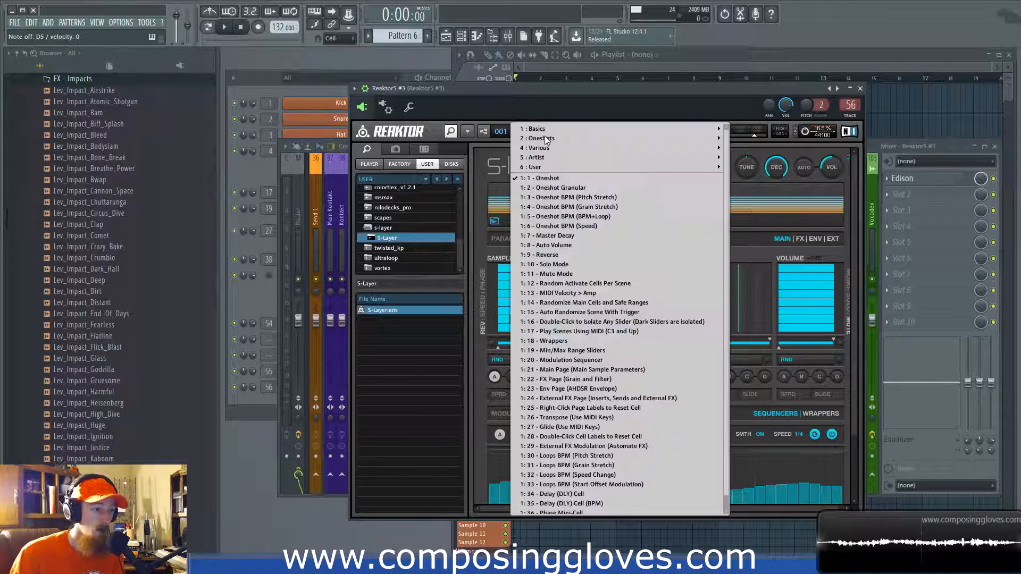
pyautogui.moveTo(545, 137)
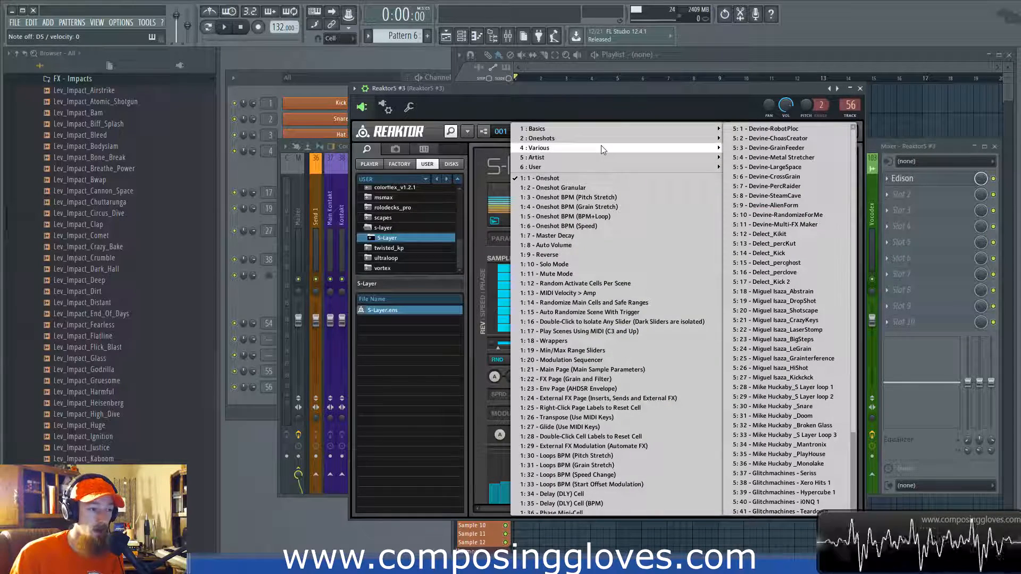
pyautogui.moveTo(600, 147)
pyautogui.scroll(-10, 813, 445)
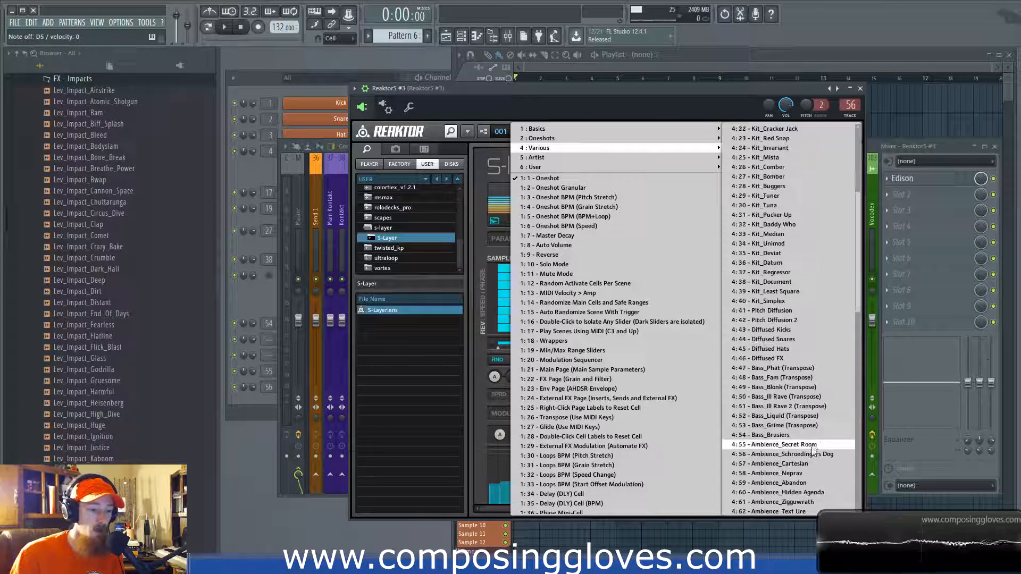
pyautogui.scroll(-15, 813, 445)
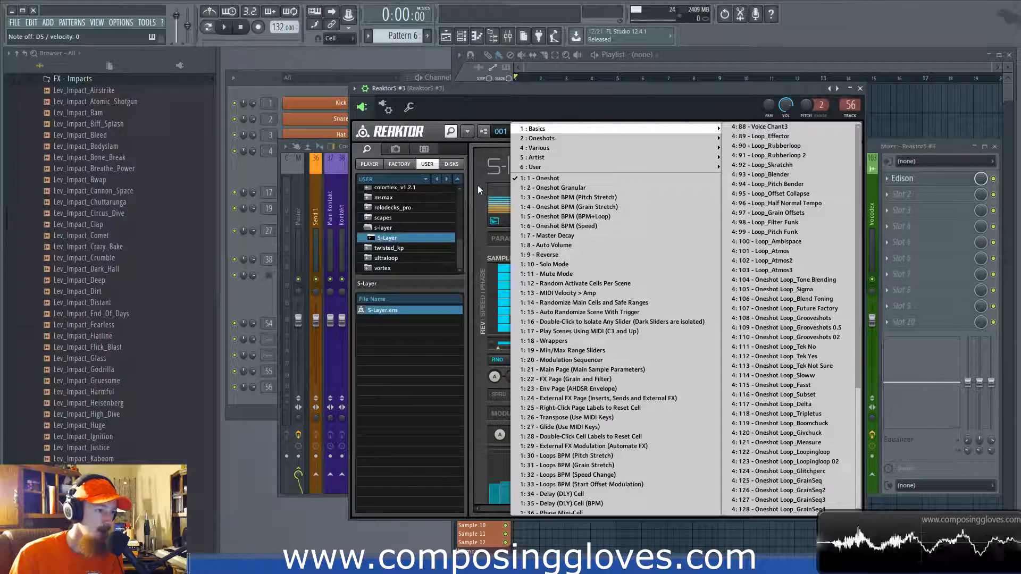
pyautogui.click(555, 235)
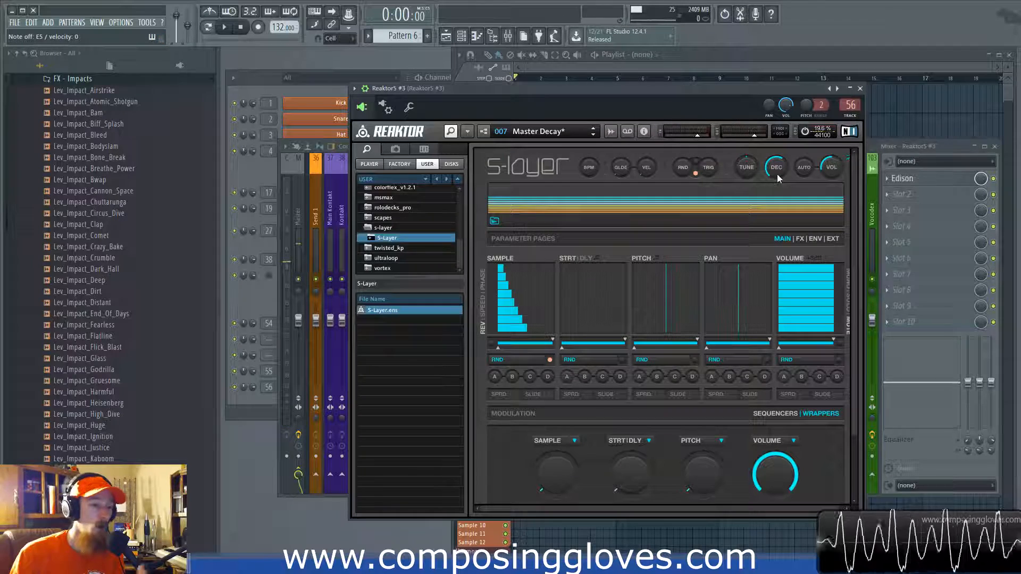
pyautogui.moveTo(776, 169); pyautogui.dragTo(776, 199)
# - Review the FX, envelope, external and main parameter pages to see which controls each layer offers
pyautogui.click(799, 239)
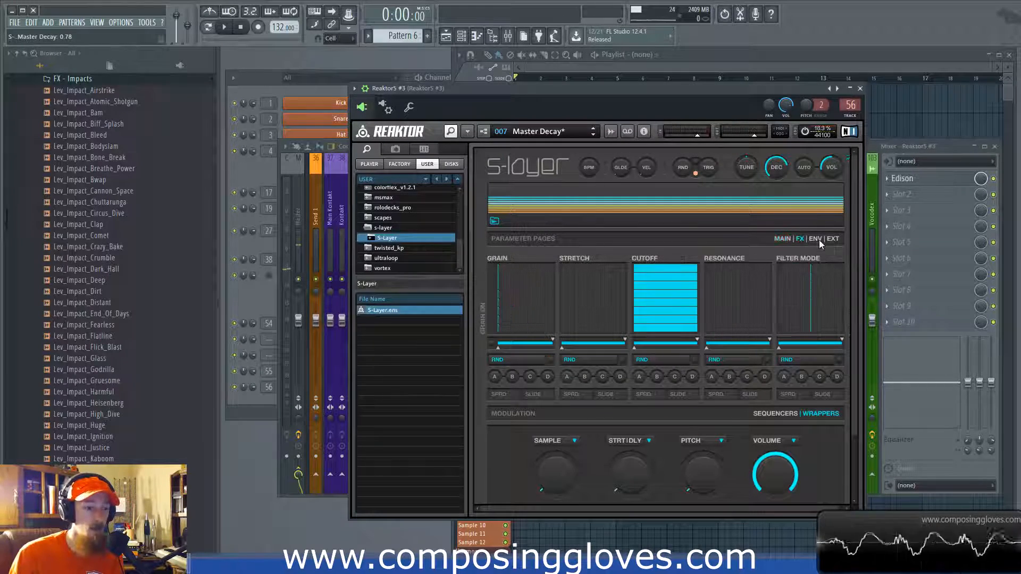
pyautogui.click(816, 239)
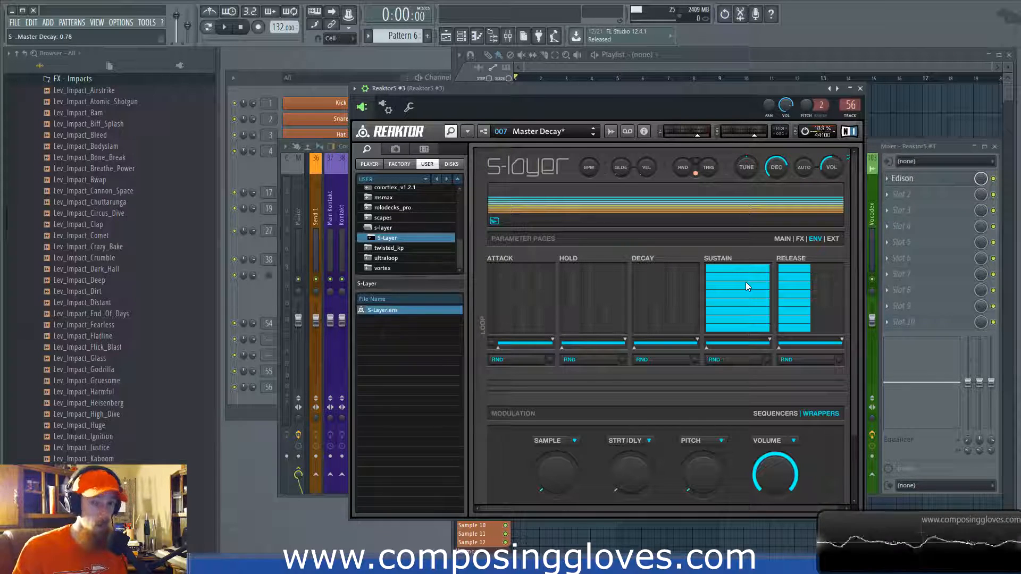
pyautogui.click(830, 238)
pyautogui.click(800, 239)
pyautogui.click(782, 239)
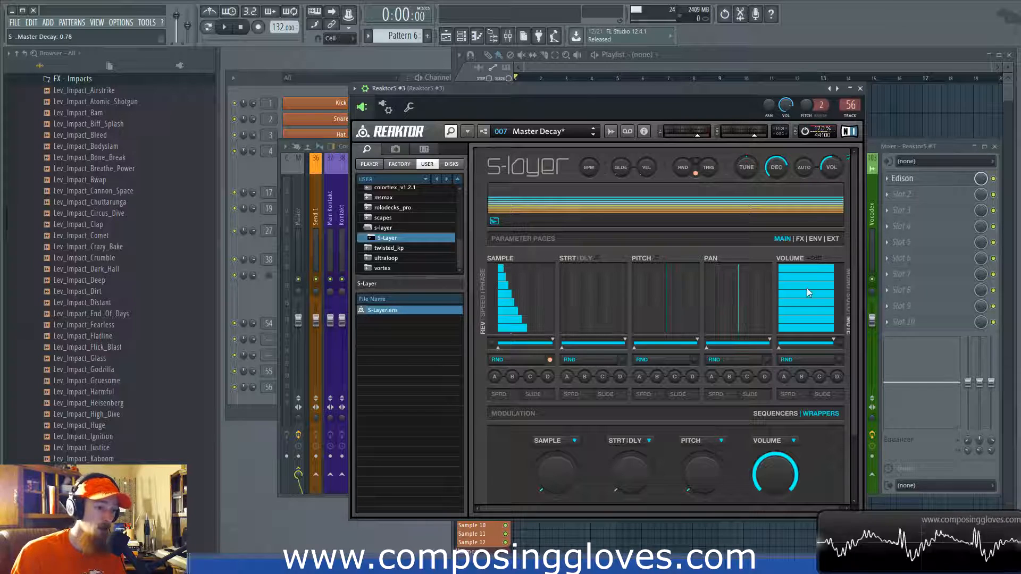
pyautogui.click(800, 239)
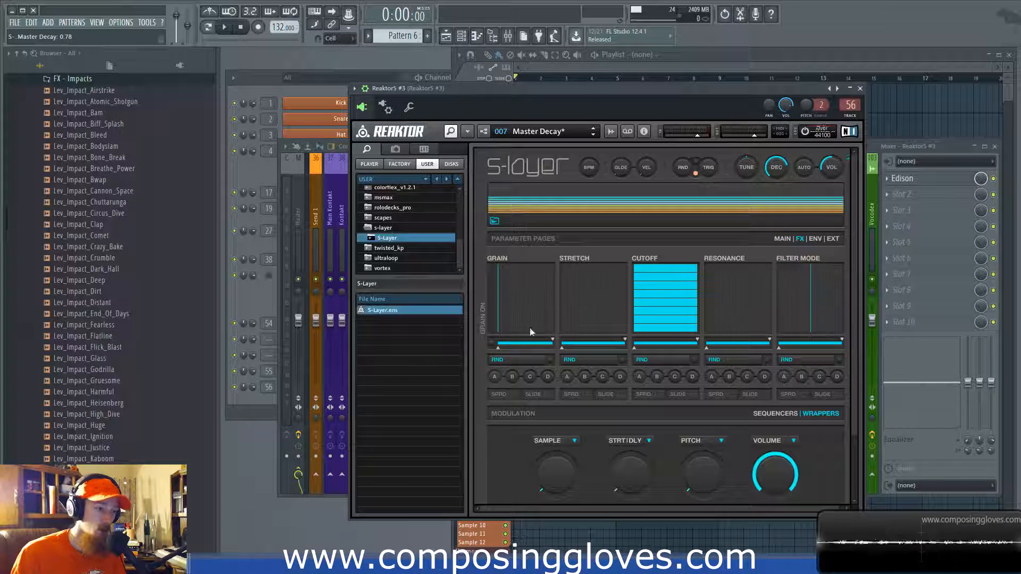
pyautogui.click(782, 239)
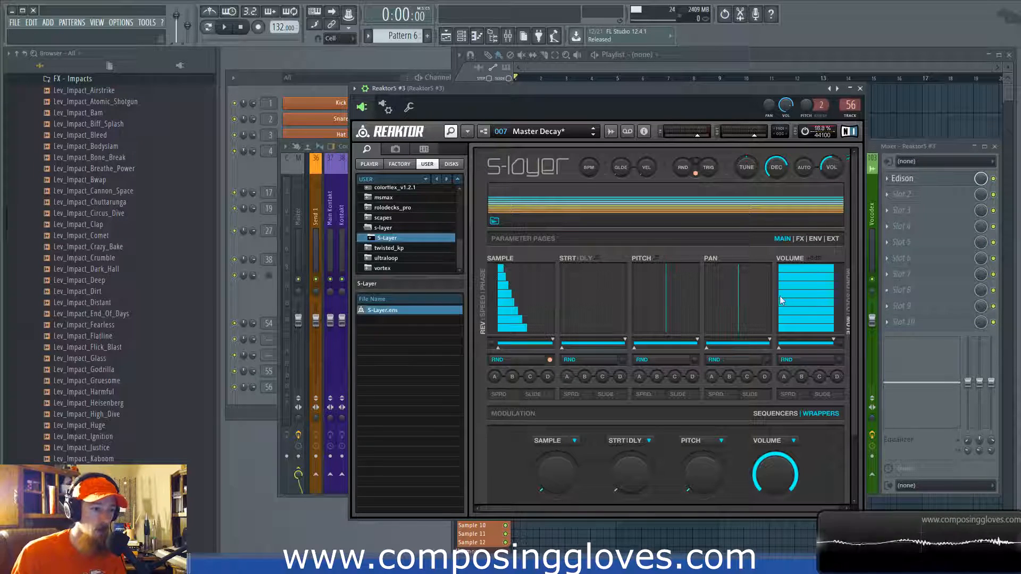
# - Examine the external page's sends and modulation matrix, and the Nanoverb and Delay effects below the scenes
pyautogui.click(833, 239)
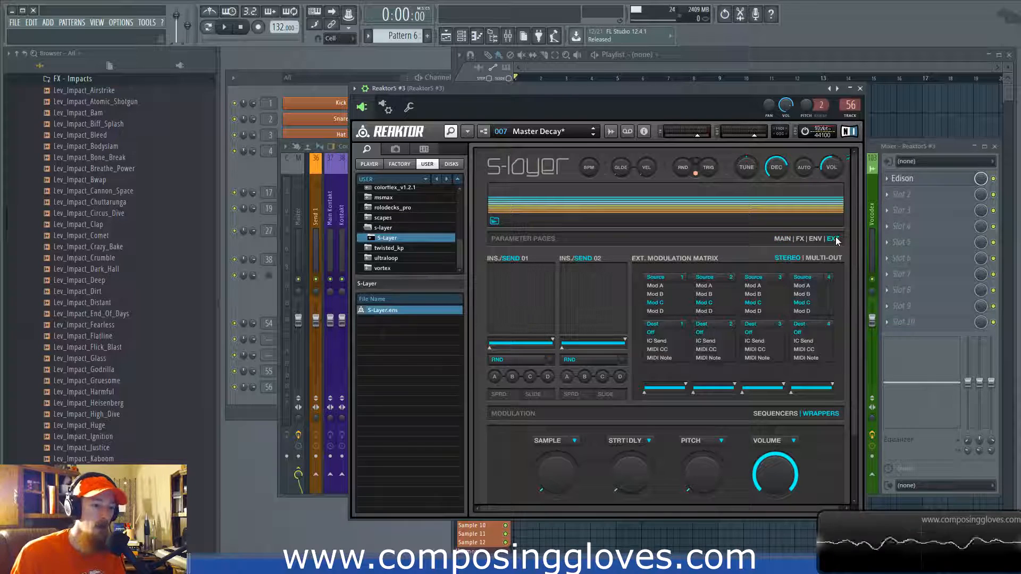
pyautogui.moveTo(853, 268); pyautogui.dragTo(858, 403)
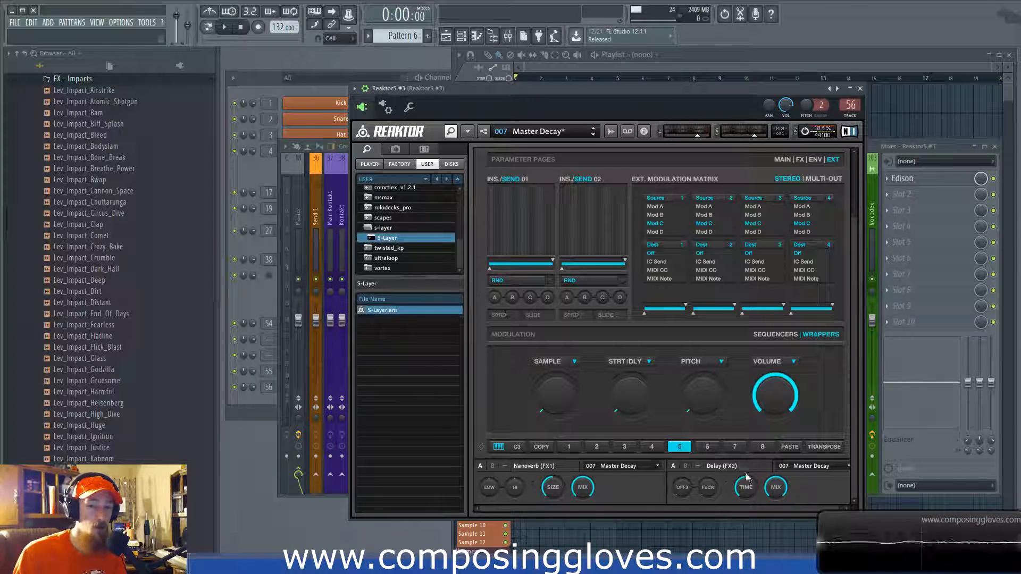
pyautogui.moveTo(853, 486)
pyautogui.mouseDown()
pyautogui.moveTo(853, 463)
pyautogui.moveTo(853, 490)
pyautogui.mouseUp()
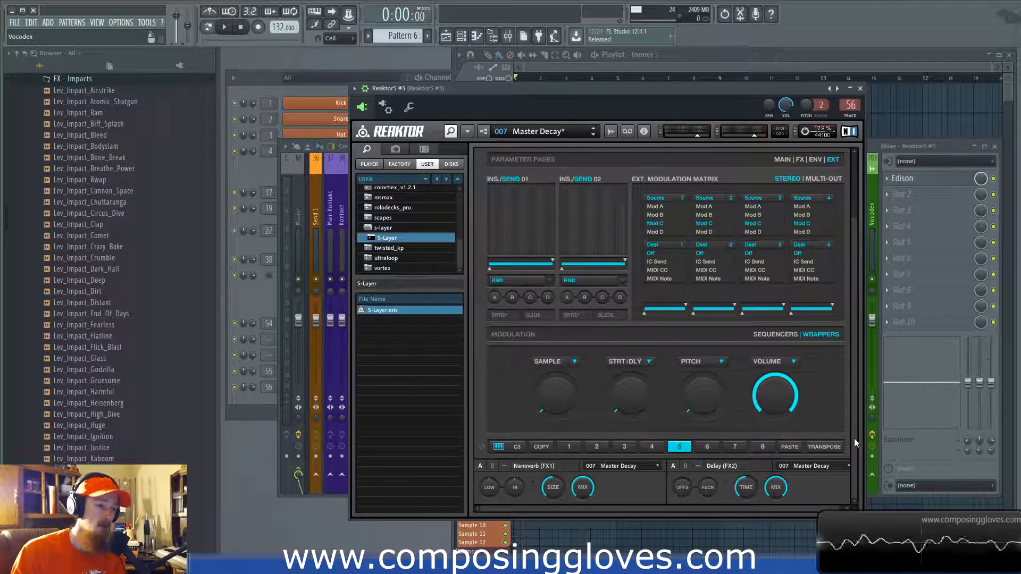
pyautogui.moveTo(854, 438); pyautogui.dragTo(857, 315)
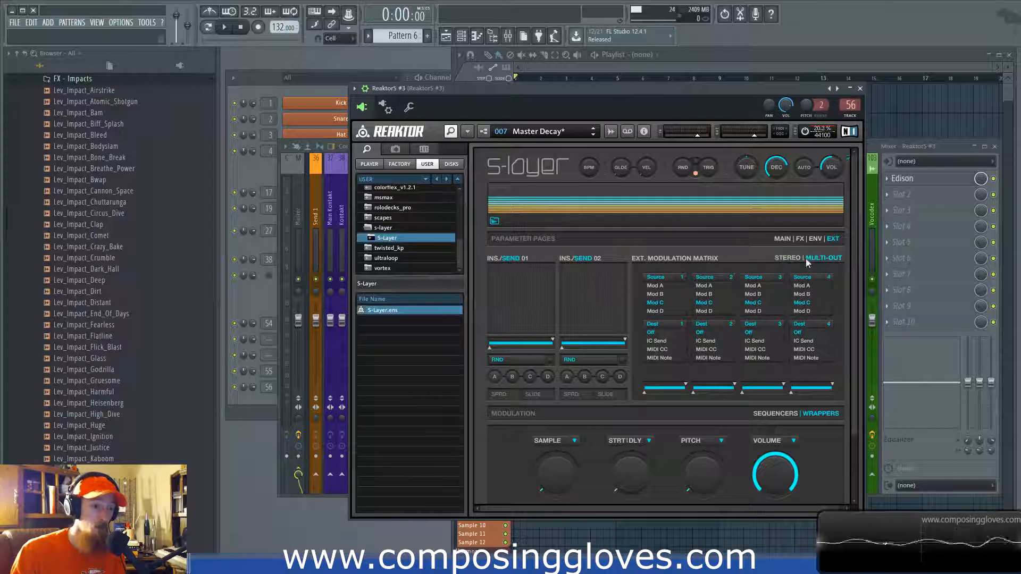
# - Set S-Layer's output mode to Multi-Out, check the mixer tracks and return to the main parameter page
pyautogui.click(820, 259)
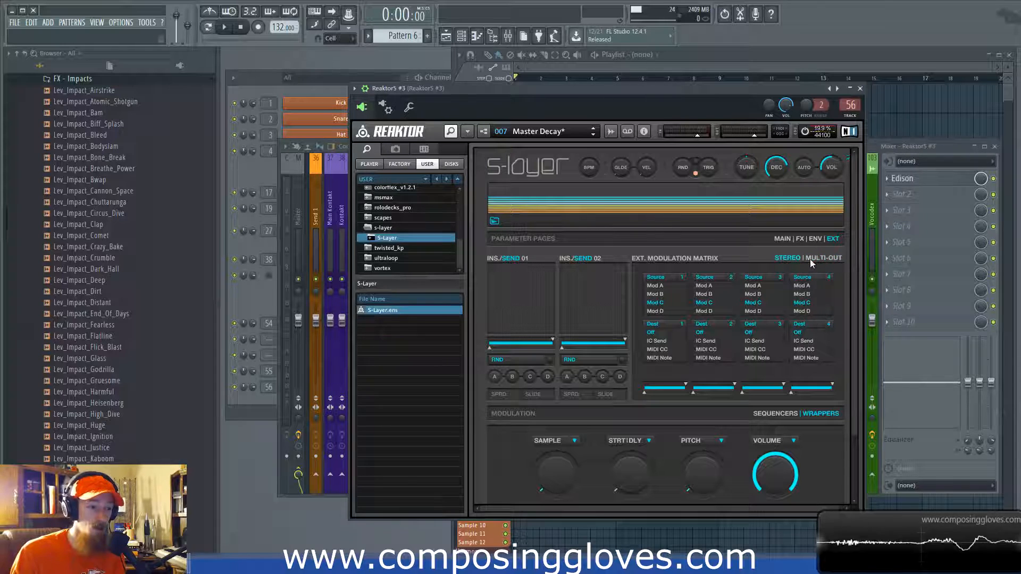
pyautogui.click(819, 259)
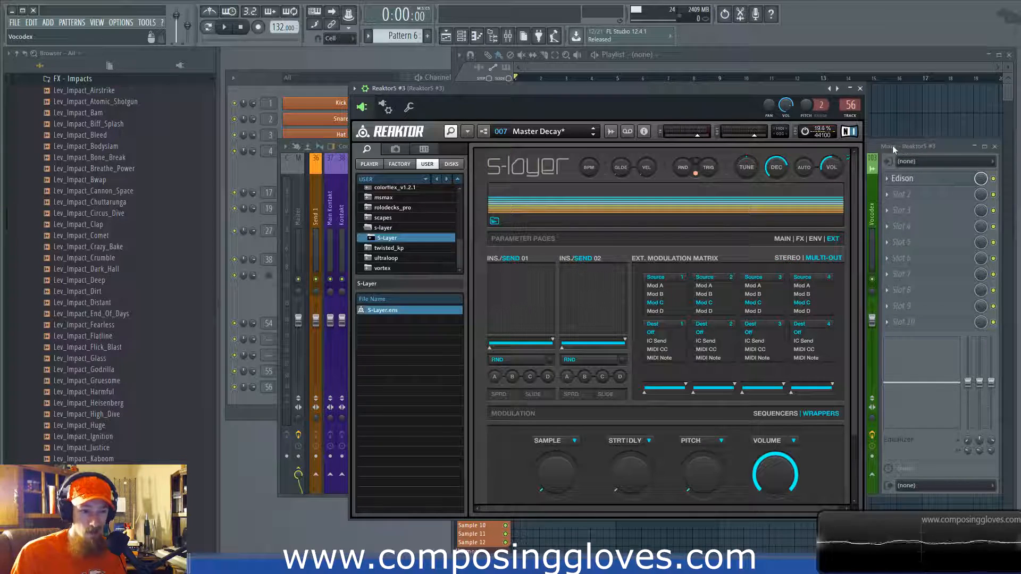
pyautogui.click(887, 147)
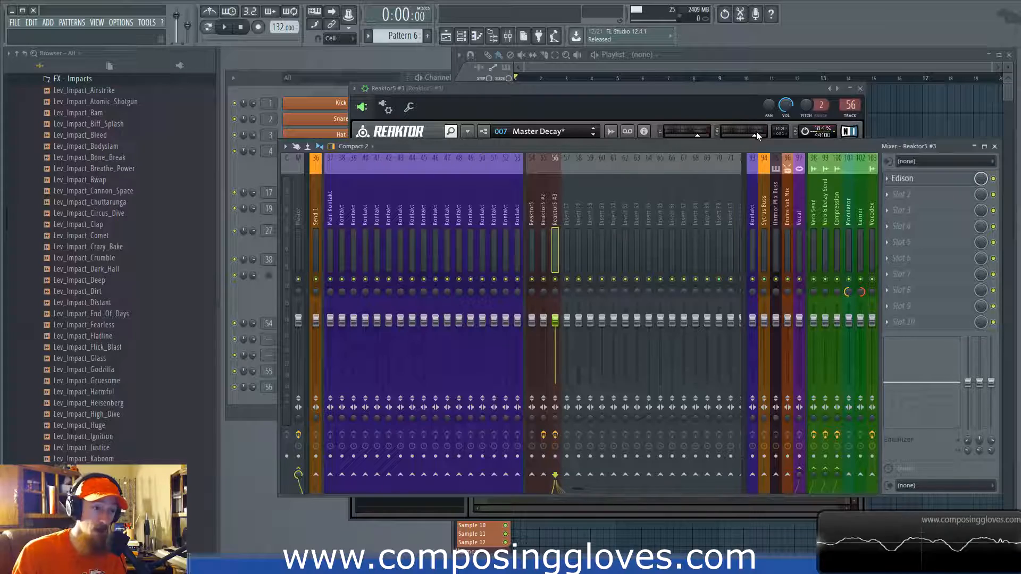
pyautogui.click(690, 102)
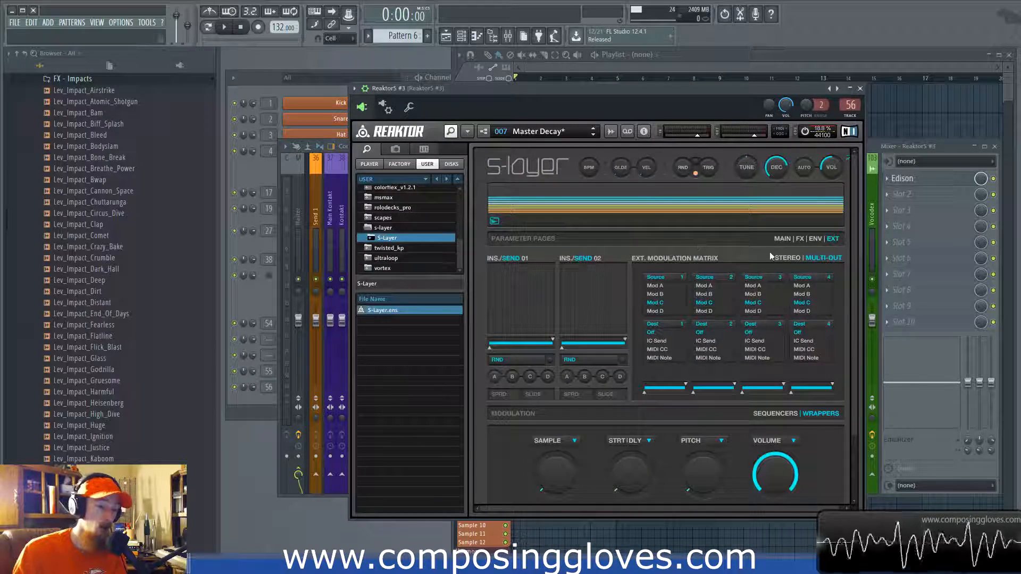
pyautogui.click(799, 239)
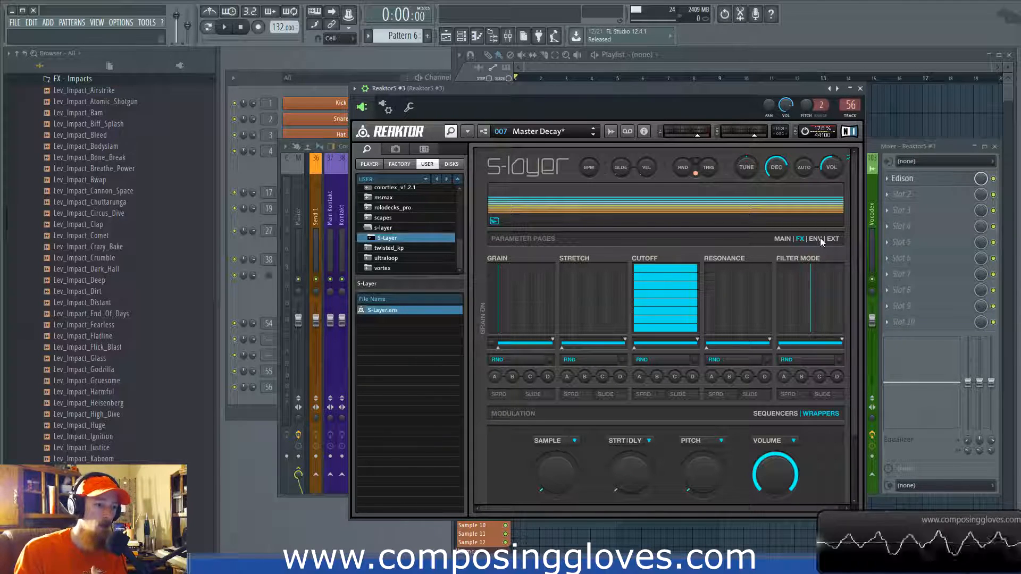
pyautogui.click(782, 240)
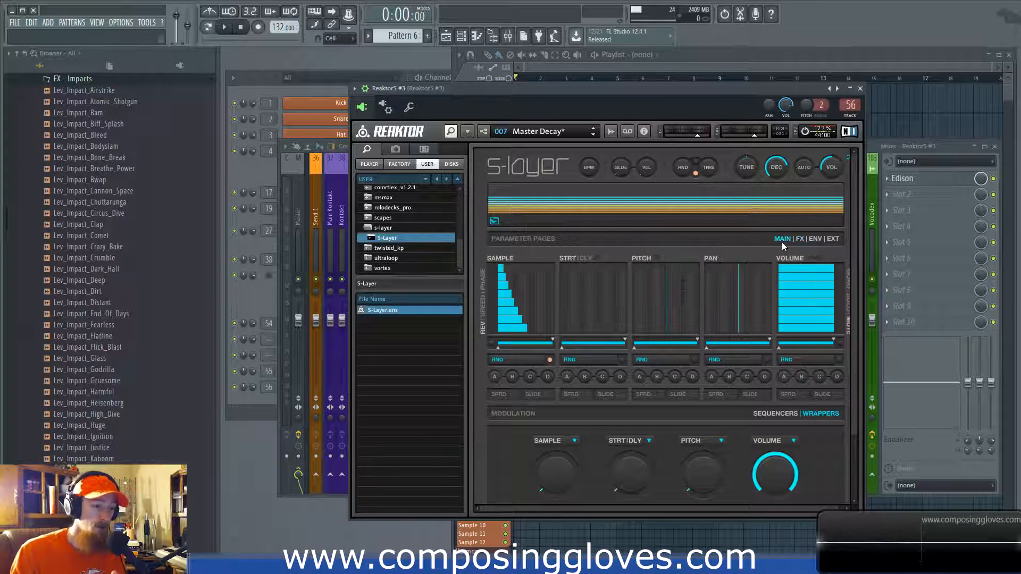